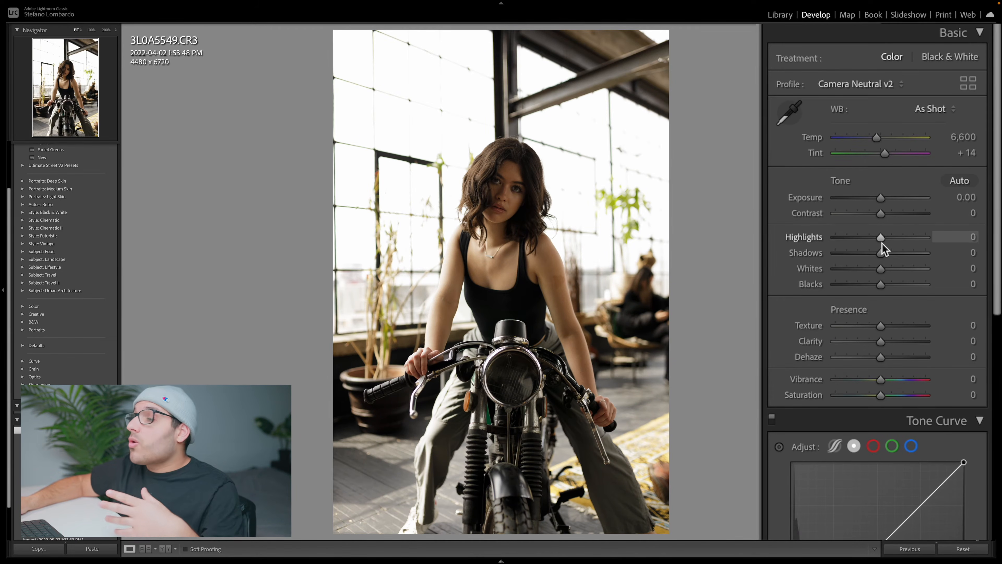
Set the photo's Highlights to −100 and Shadows to +49.
left_click_drag(880, 238, 836, 239)
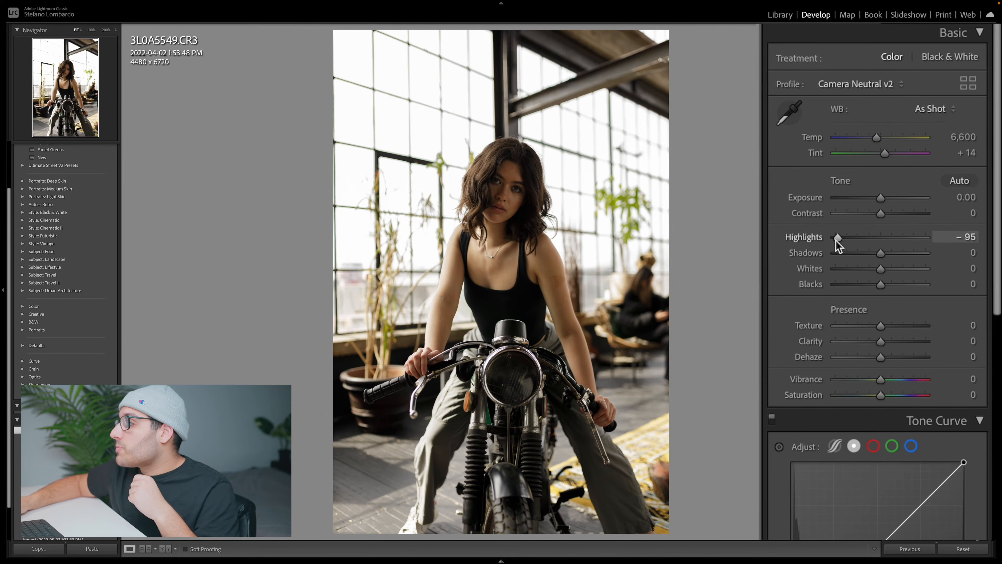
left_click_drag(836, 240, 809, 239)
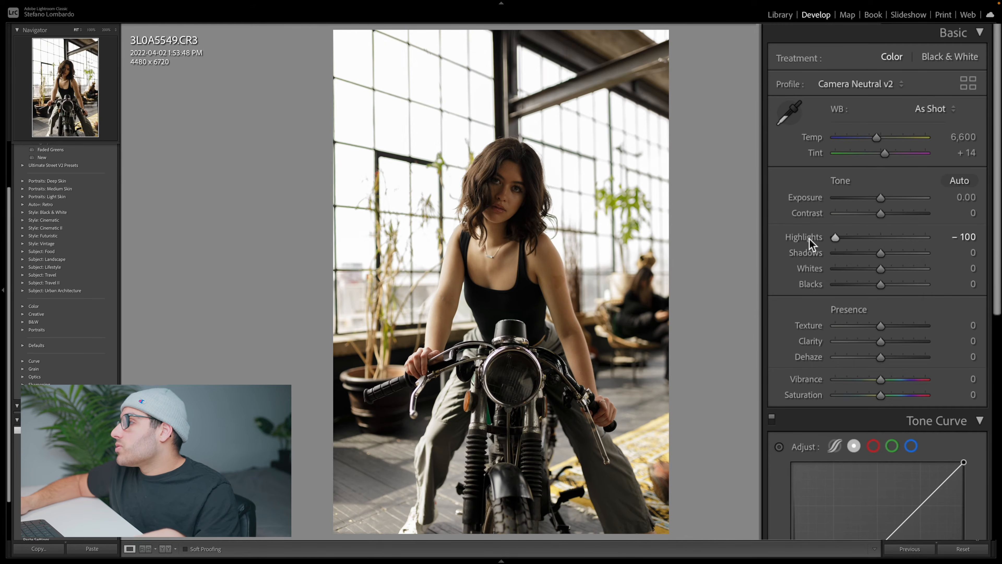
mouse_move(880, 253)
left_mouse_down()
mouse_move(909, 254)
mouse_move(900, 255)
left_mouse_up()
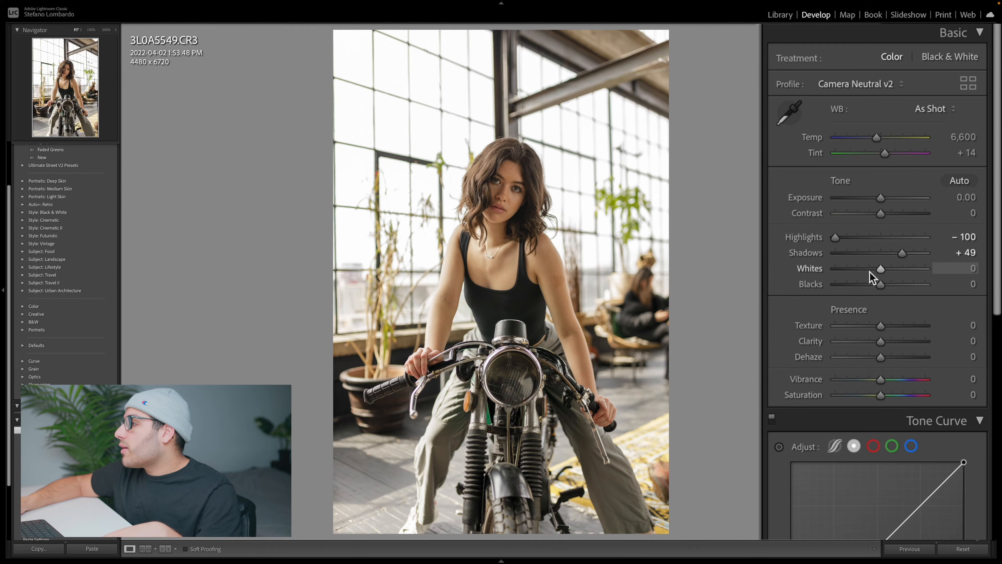
Set the photo's Whites to −100 and raise its Exposure to +0.15.
mouse_move(881, 271)
left_mouse_down()
mouse_move(797, 275)
mouse_move(881, 270)
left_mouse_up()
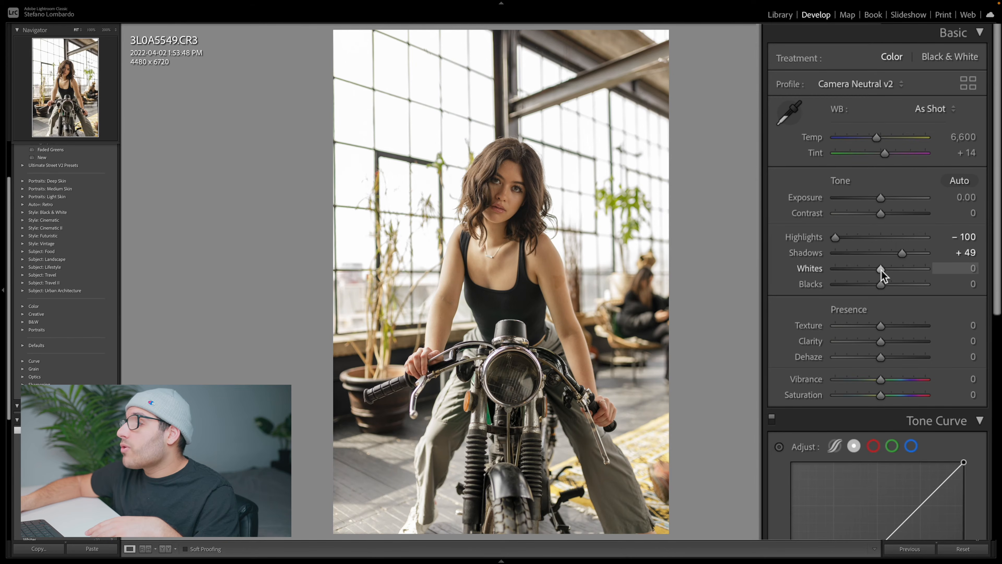
left_click_drag(878, 270, 821, 275)
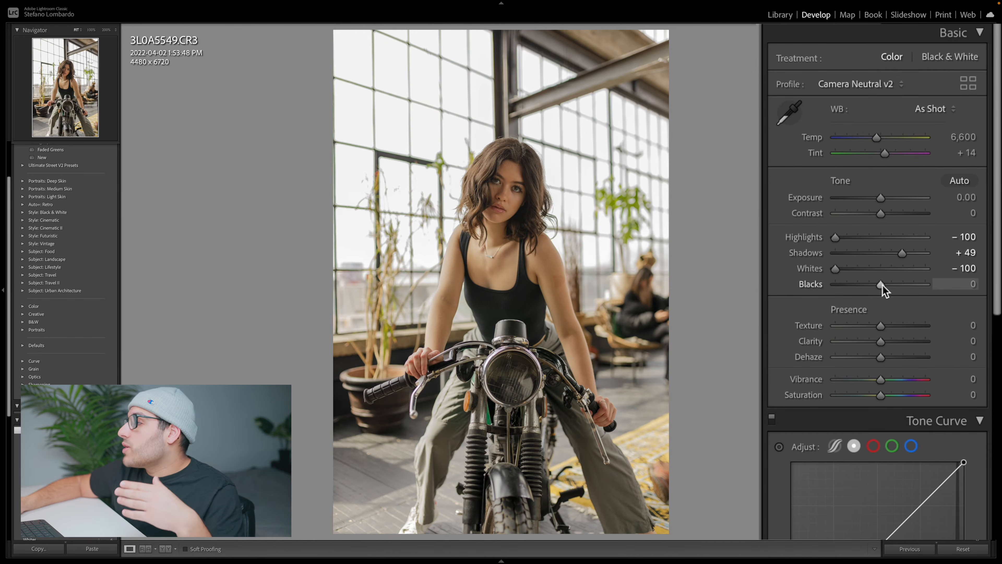
mouse_move(882, 285)
left_mouse_down()
mouse_move(910, 286)
mouse_move(873, 289)
mouse_move(881, 287)
left_mouse_up()
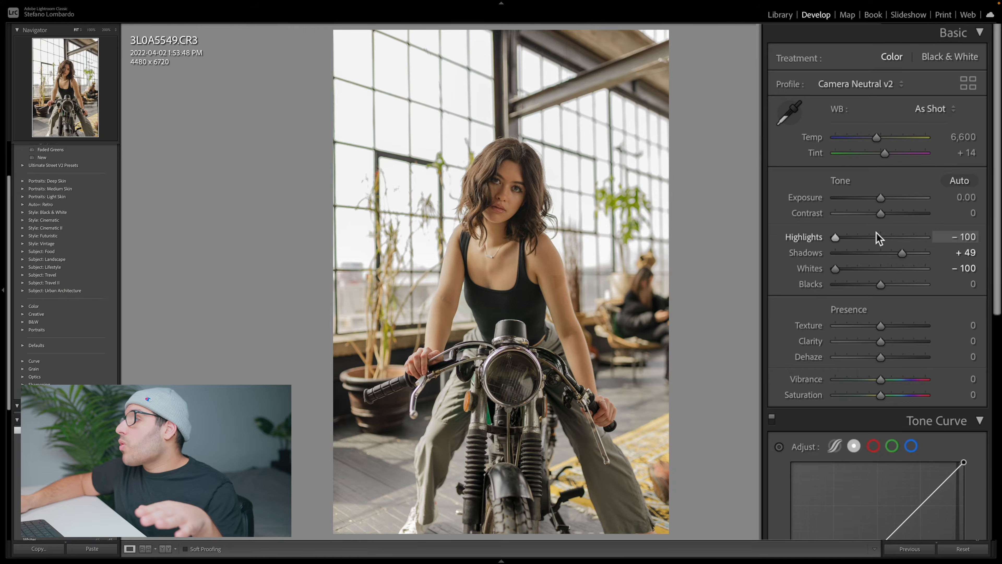
left_click_drag(880, 202, 880, 202)
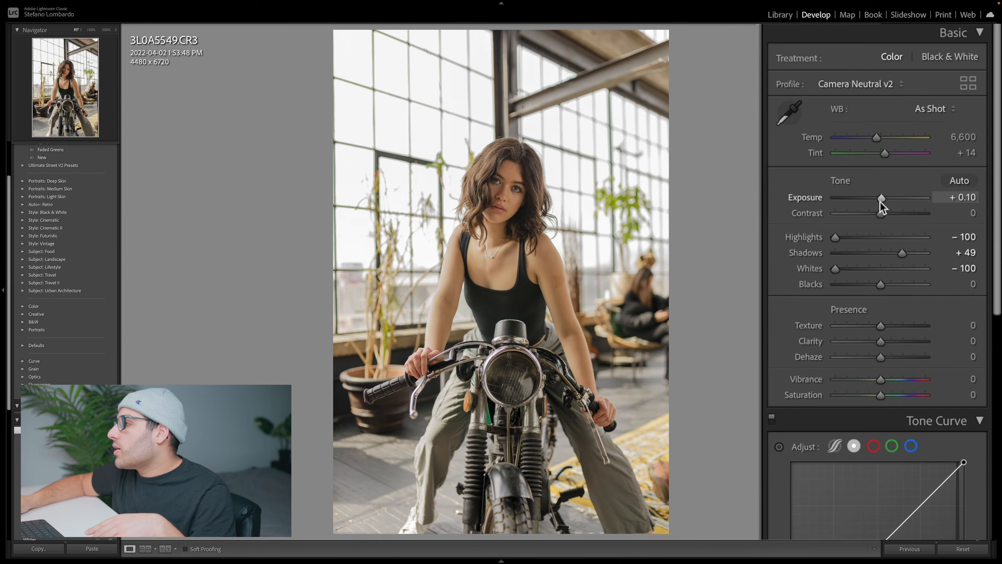
Set Clarity to −10 and Texture to +10, checking the woman's face up close.
scroll(851, 517, "down", 1)
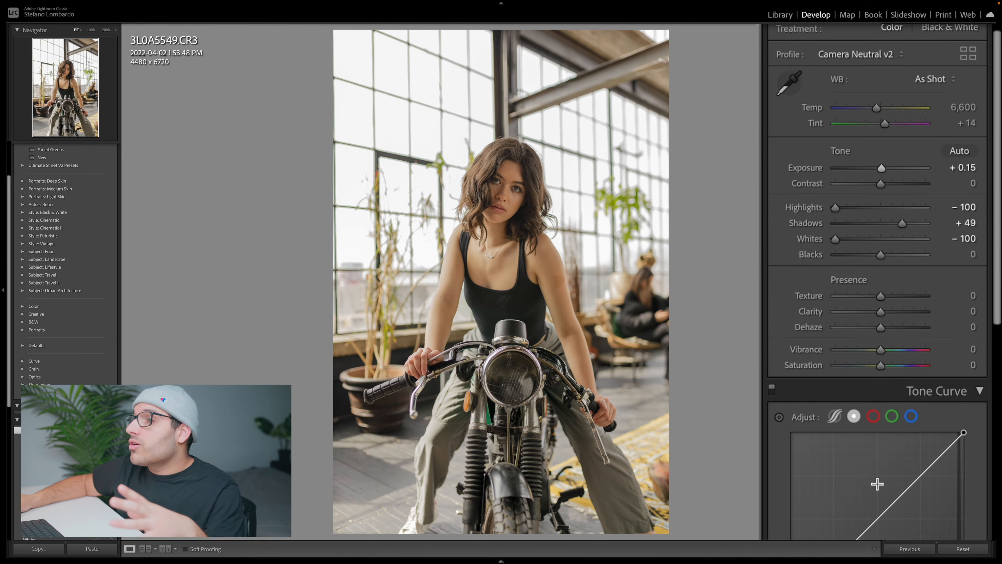
scroll(876, 501, "down", 1)
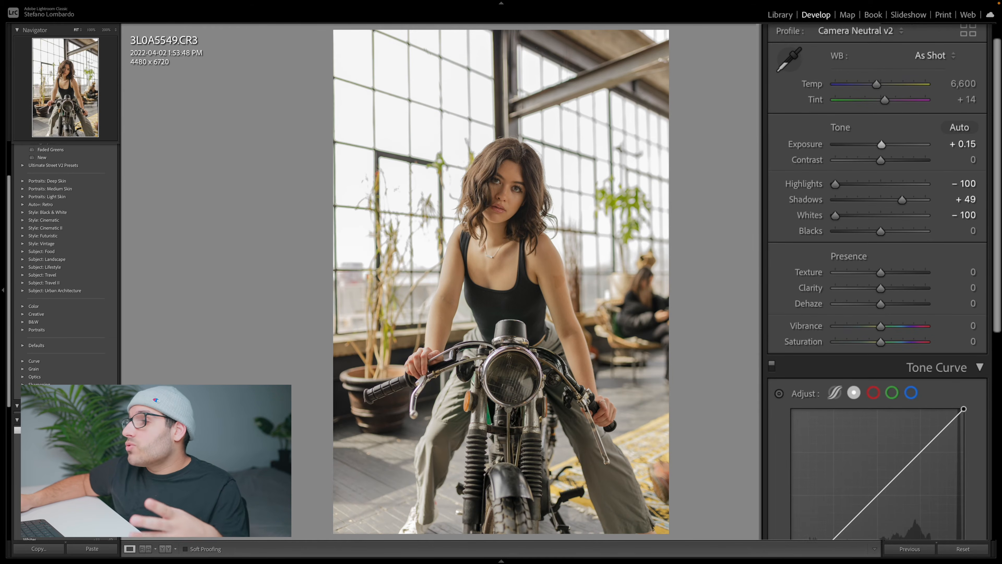
scroll(828, 309, "up", 2)
scroll(823, 313, "down", 1)
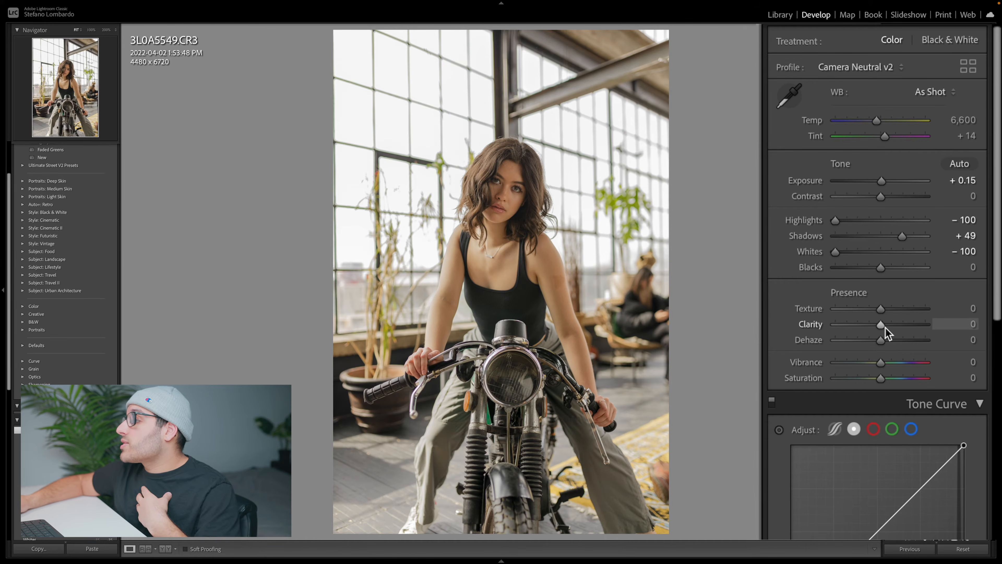
left_click_drag(883, 327, 878, 328)
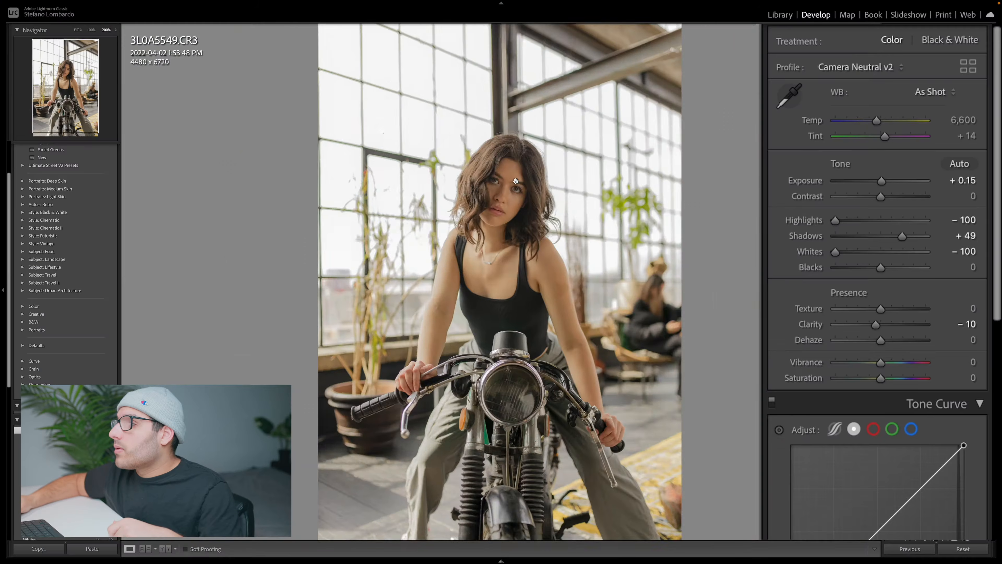
left_click(512, 187)
left_click(513, 187)
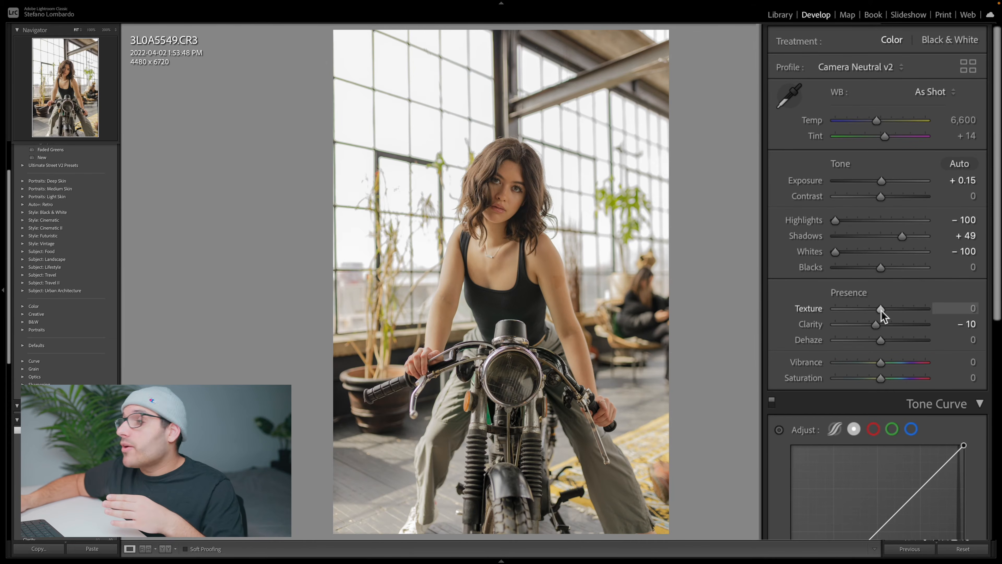
left_click_drag(882, 310, 885, 309)
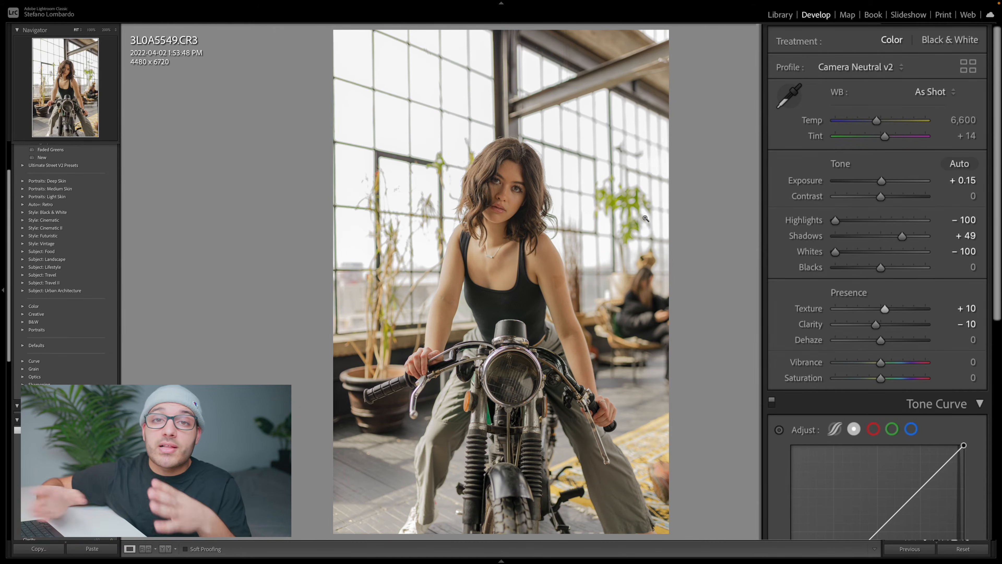
Try a slightly negative Dehaze on the photo and reset it to its default.
scroll(880, 245, "down", 5)
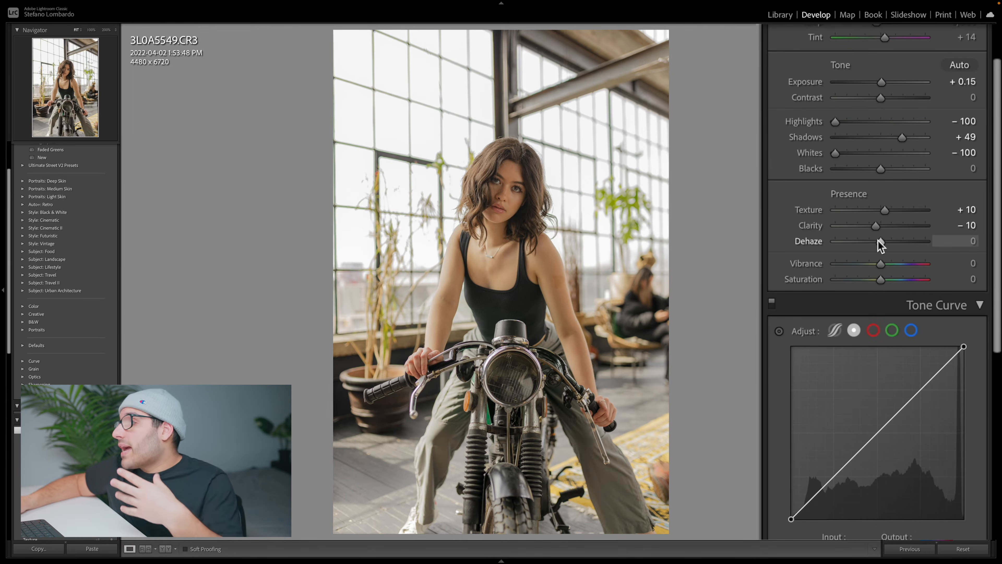
left_click_drag(878, 238, 873, 242)
double_click(875, 241)
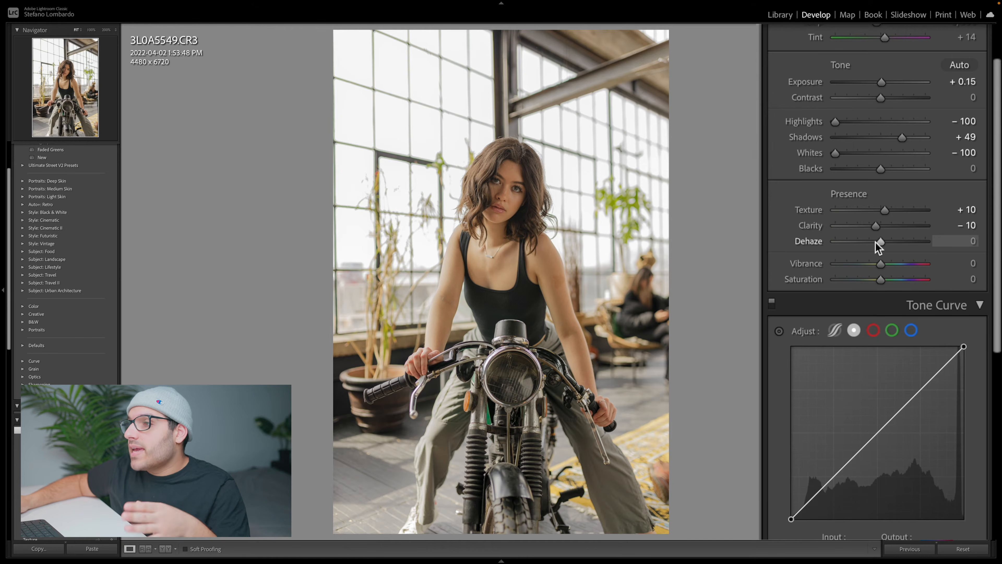
Shape the RGB point curve with points at 69/64 and 189/194, and lower the white end point to 255/237.
scroll(828, 395, "down", 3)
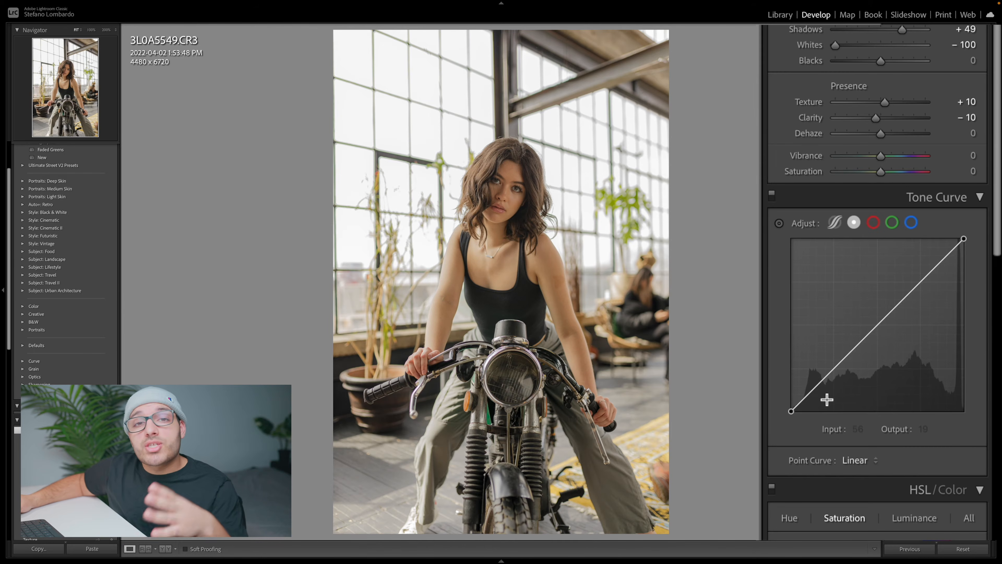
scroll(782, 366, "down", 4)
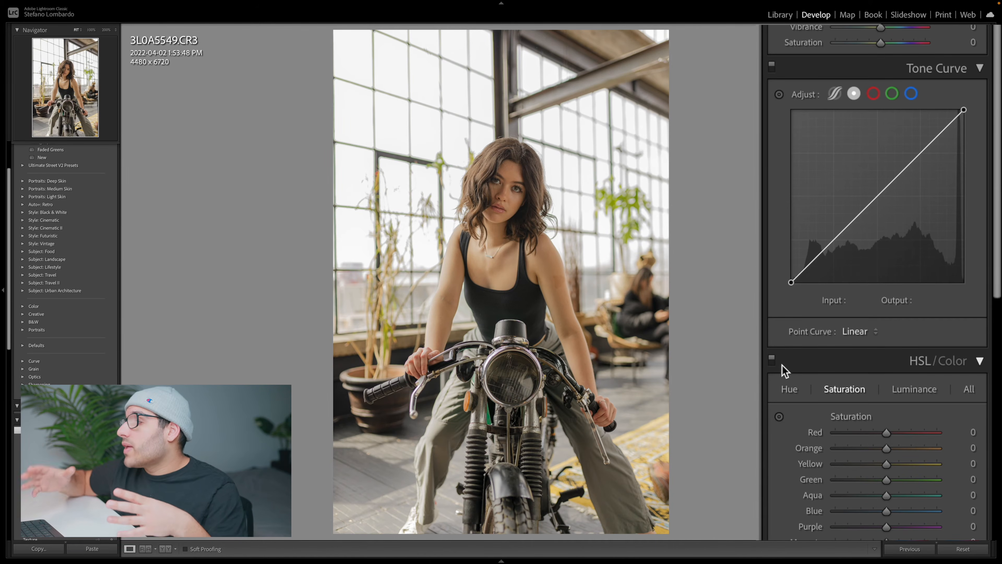
scroll(782, 365, "up", 2)
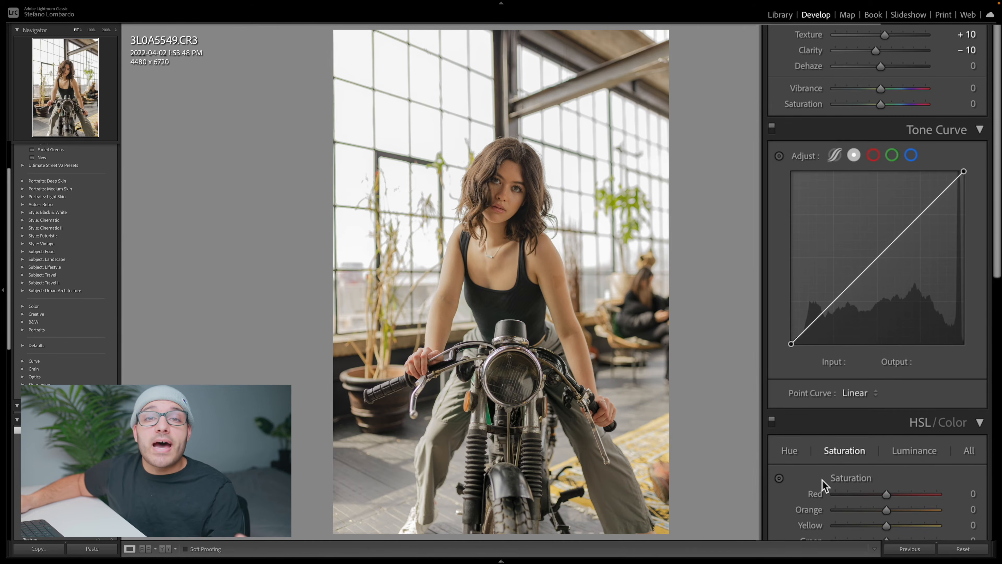
left_click(835, 302)
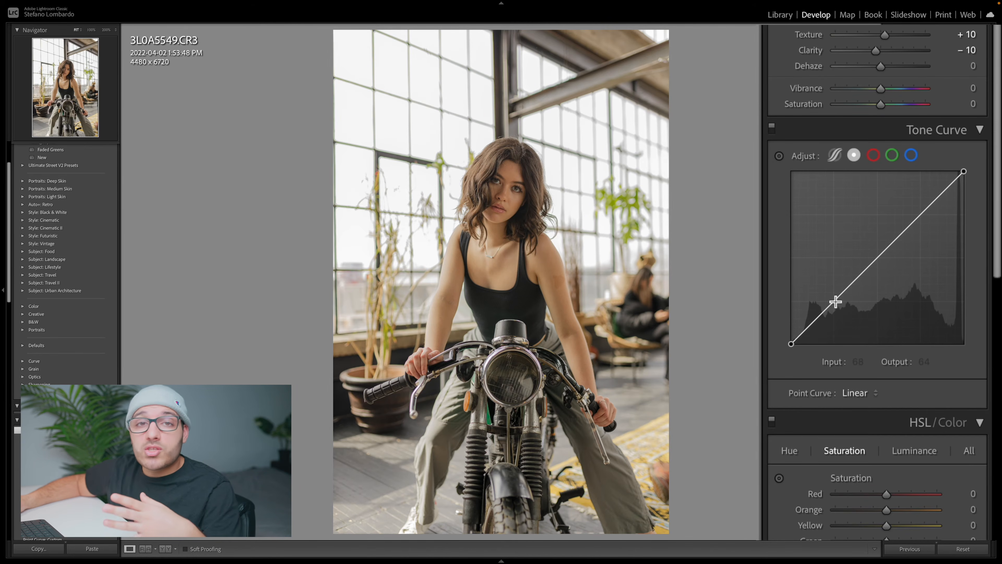
left_click_drag(835, 302, 838, 302)
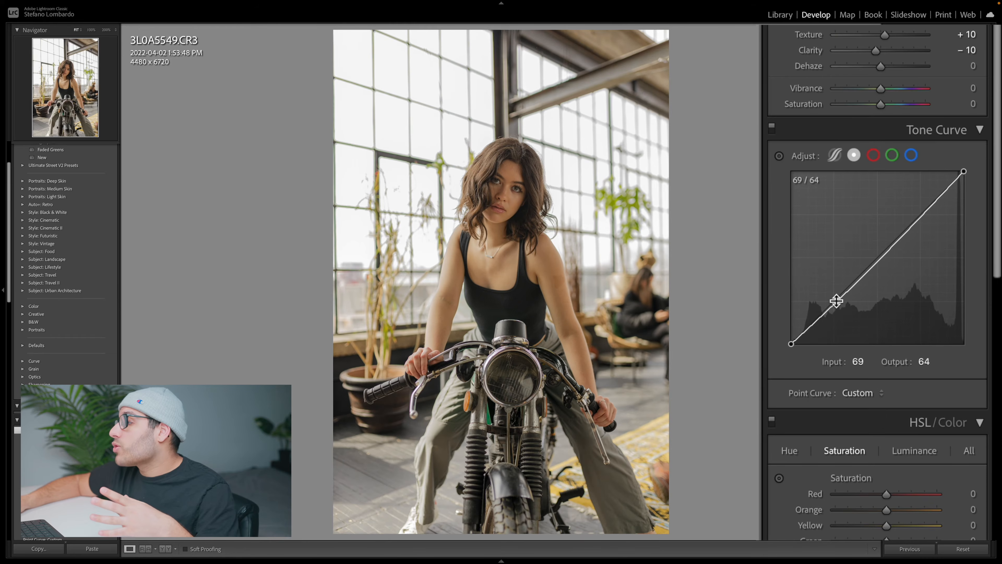
left_click_drag(917, 216, 920, 213)
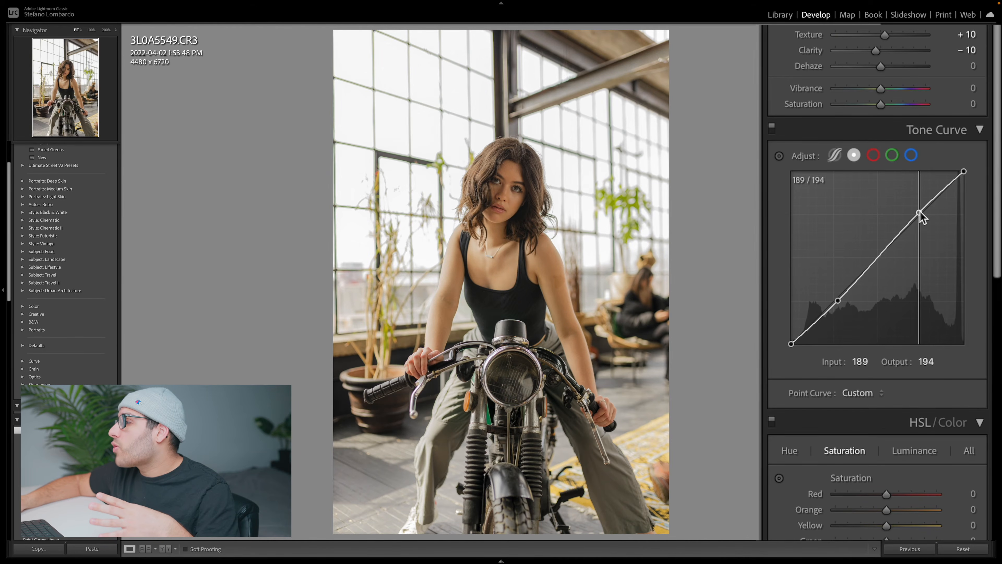
mouse_move(963, 171)
left_mouse_down()
mouse_move(969, 290)
mouse_move(978, 171)
mouse_move(978, 184)
left_mouse_up()
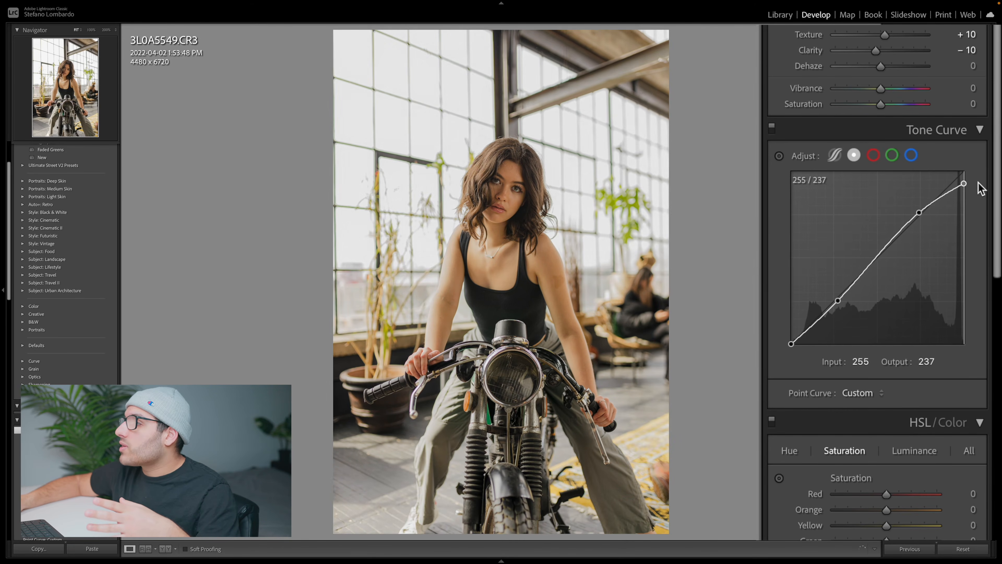
Ease the bright-tone recovery back by setting Highlights to −79 and Whites to about −93.
scroll(817, 272, "up", 3)
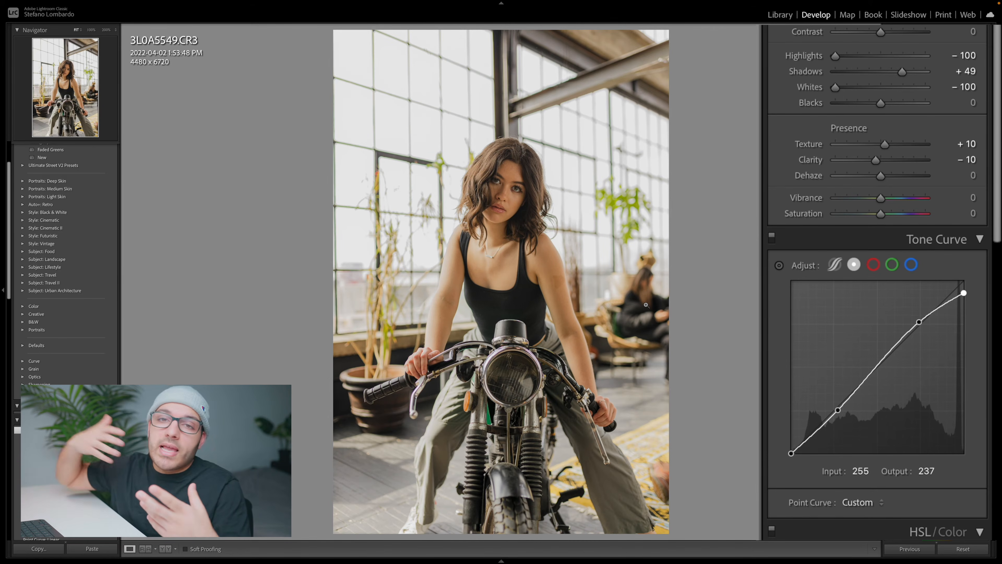
scroll(834, 139, "up", 2)
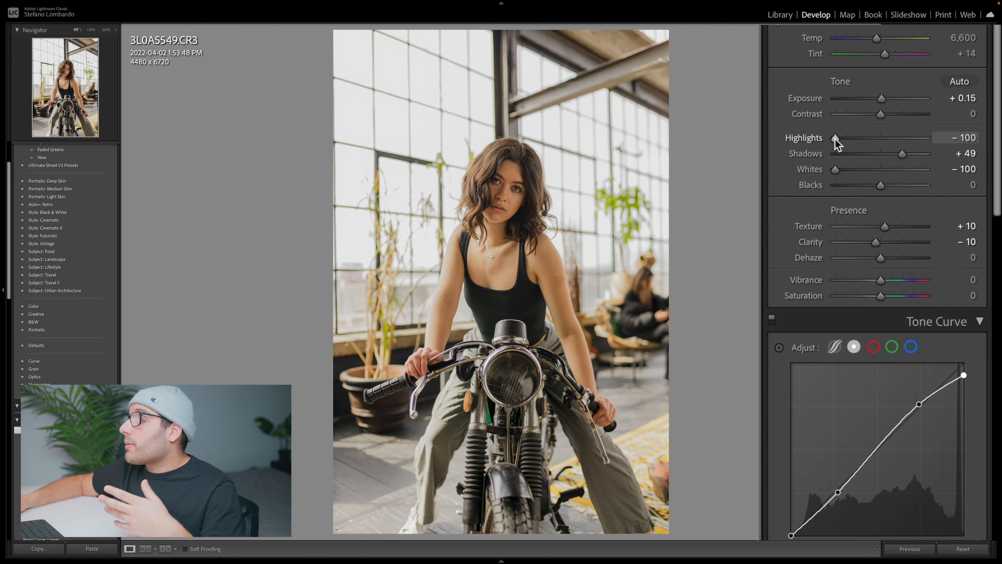
left_click_drag(836, 137, 838, 174)
left_click_drag(841, 137, 851, 138)
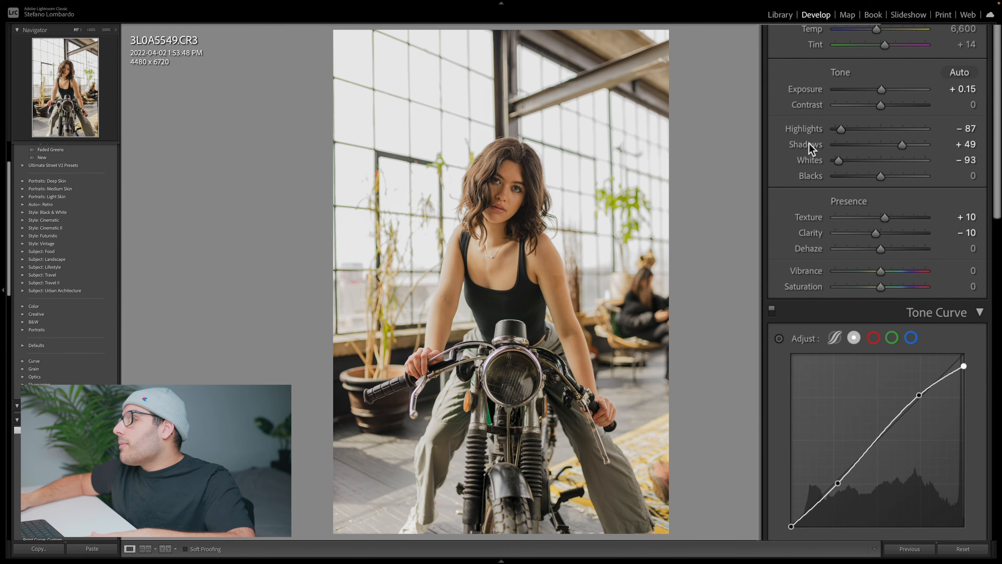
double_click(809, 129, "shift")
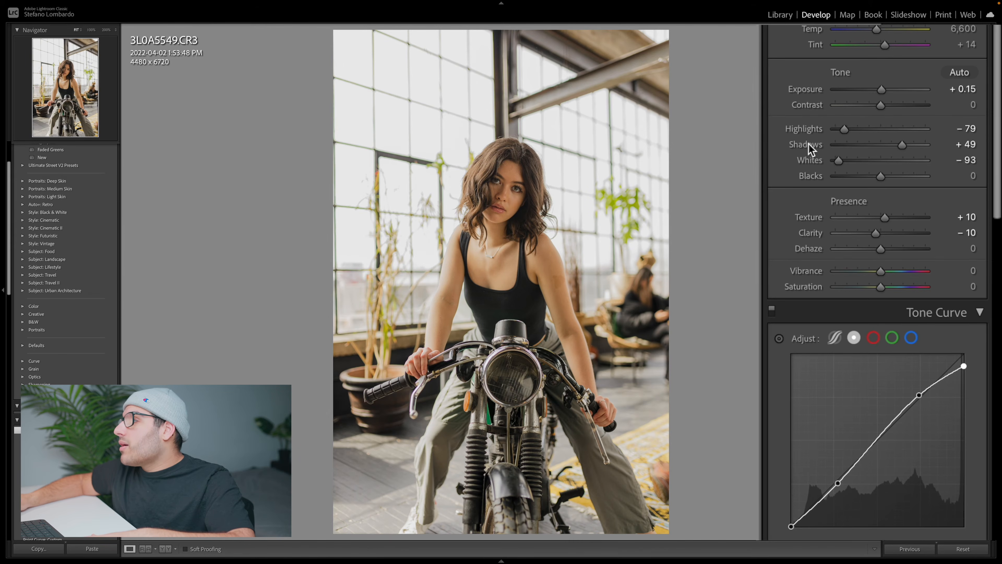
double_click(807, 162, "shift")
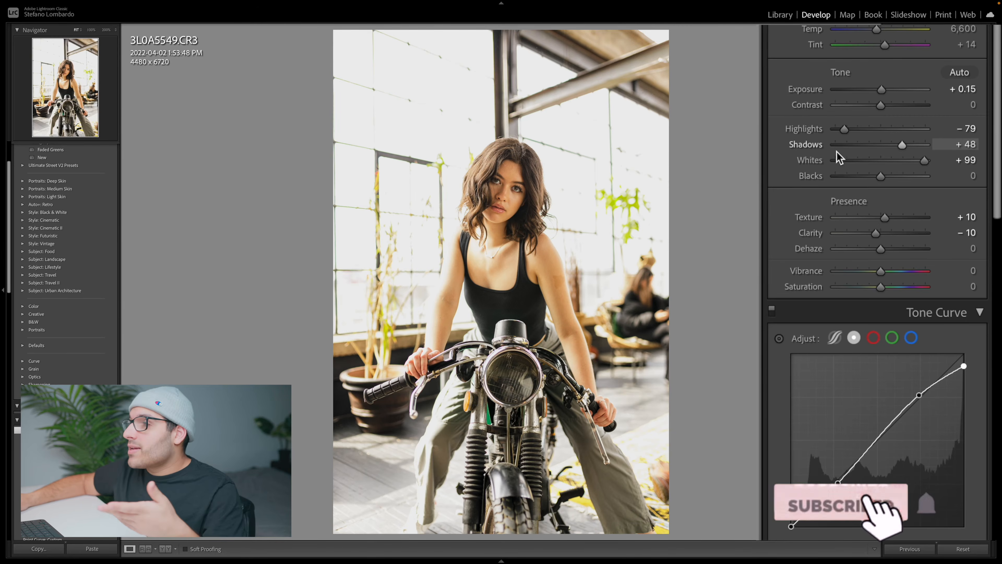
left_click(840, 161)
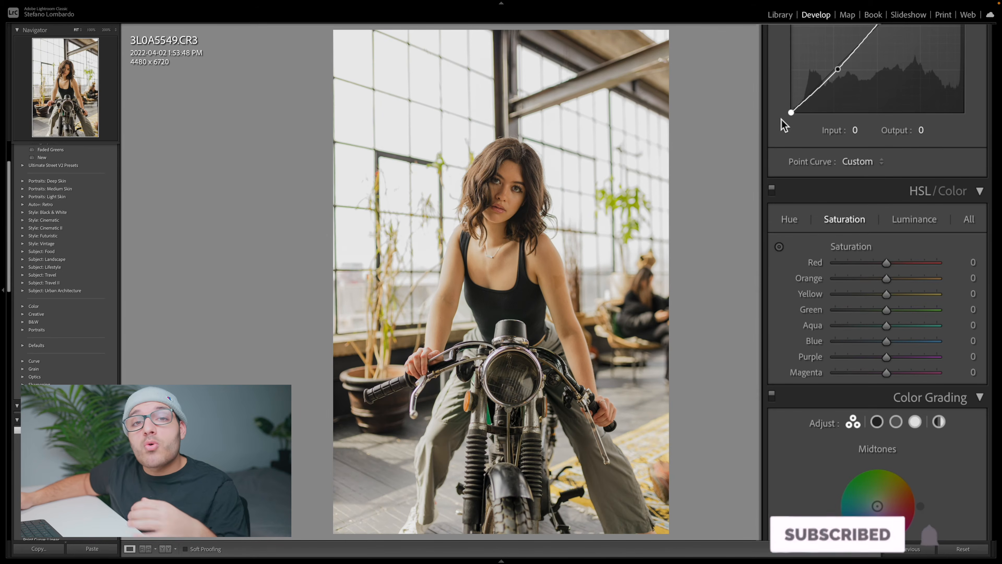
Set the Blue Primary Hue to −10 in the Calibration settings.
scroll(783, 118, "down", 5)
scroll(783, 118, "down", 10)
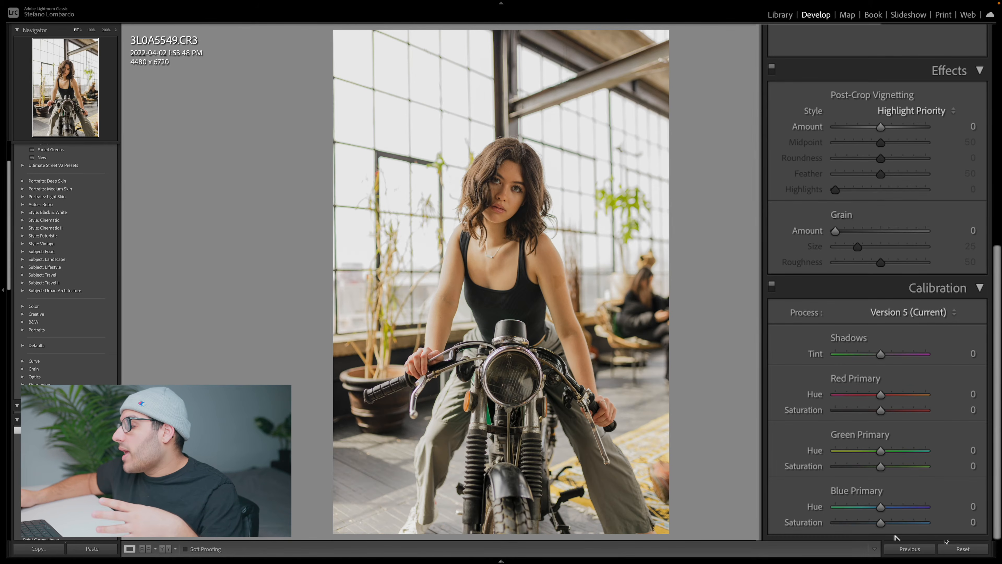
left_click_drag(880, 511, 876, 512)
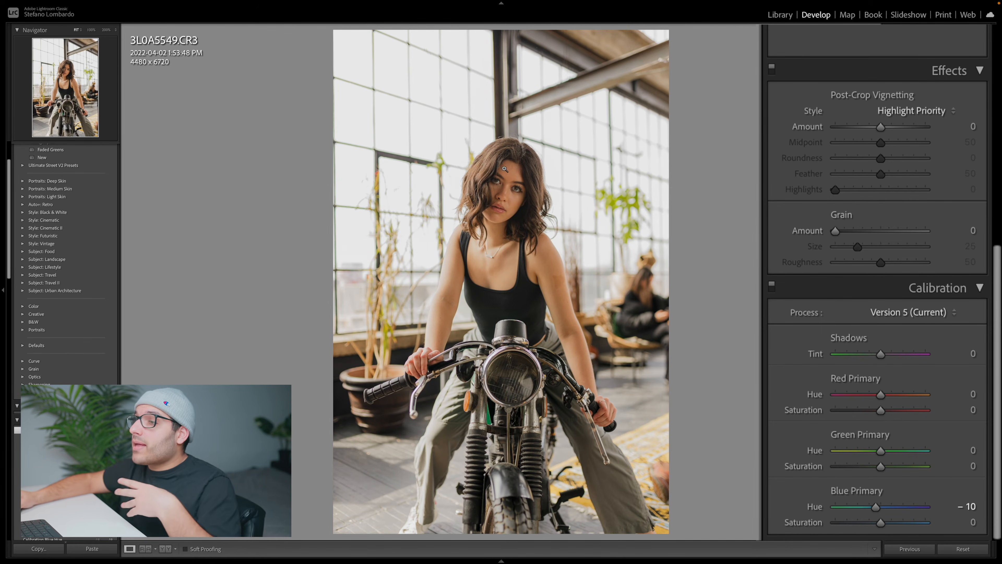
Compare the skin tones on the woman's face with the Calibration adjustments off and on at close zoom.
left_click(508, 183)
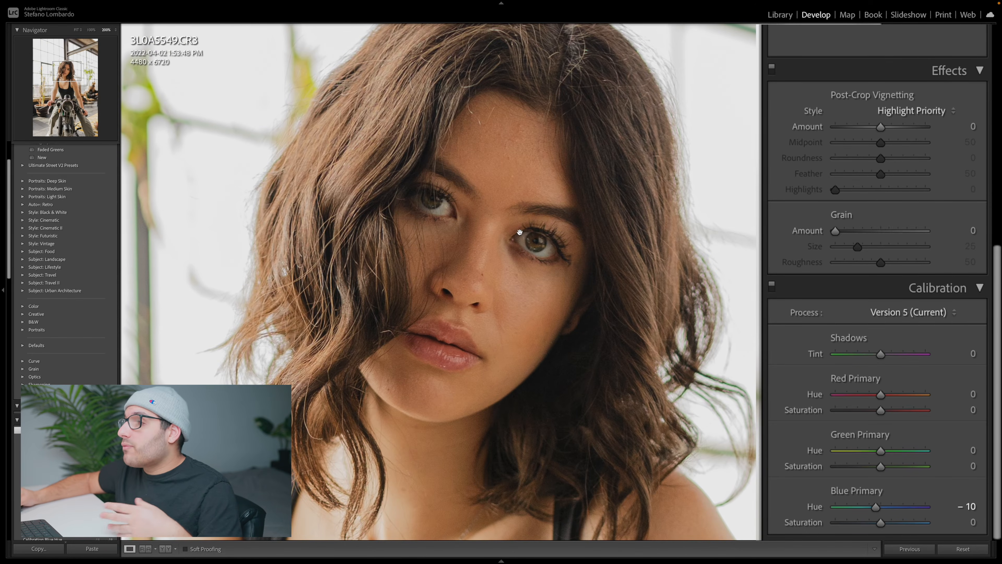
left_click(771, 290)
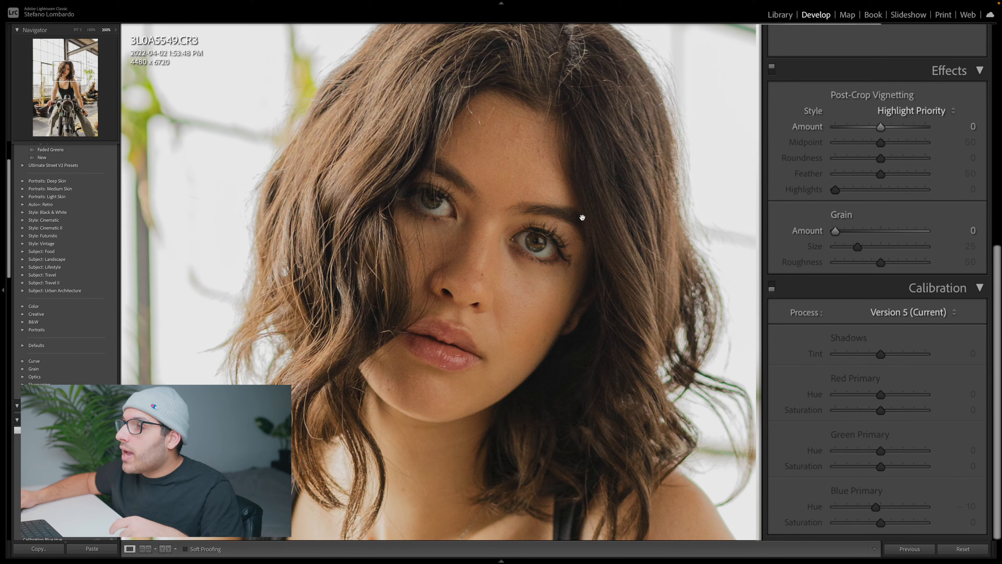
left_click(773, 291)
left_click(773, 291)
left_click(772, 292)
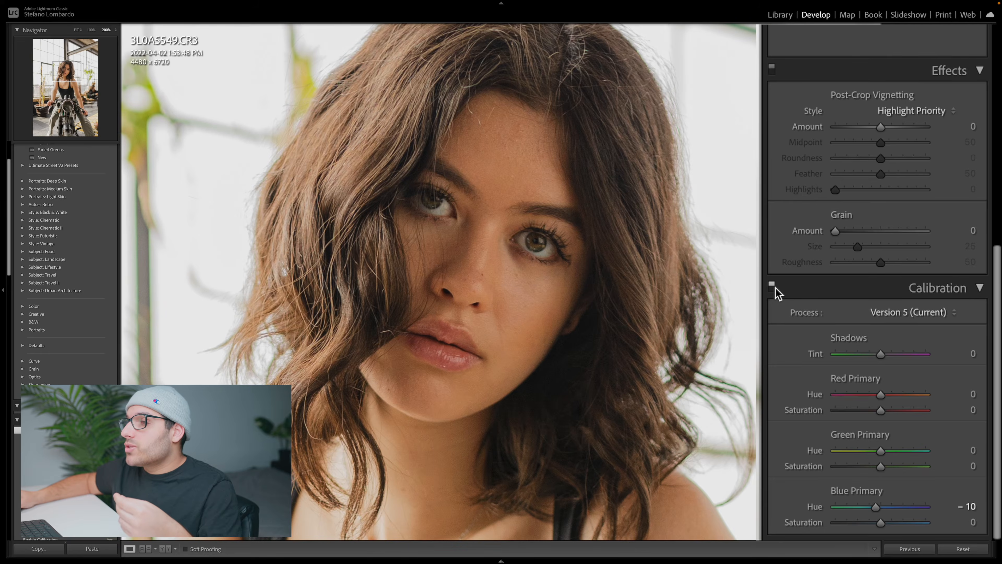
key("z")
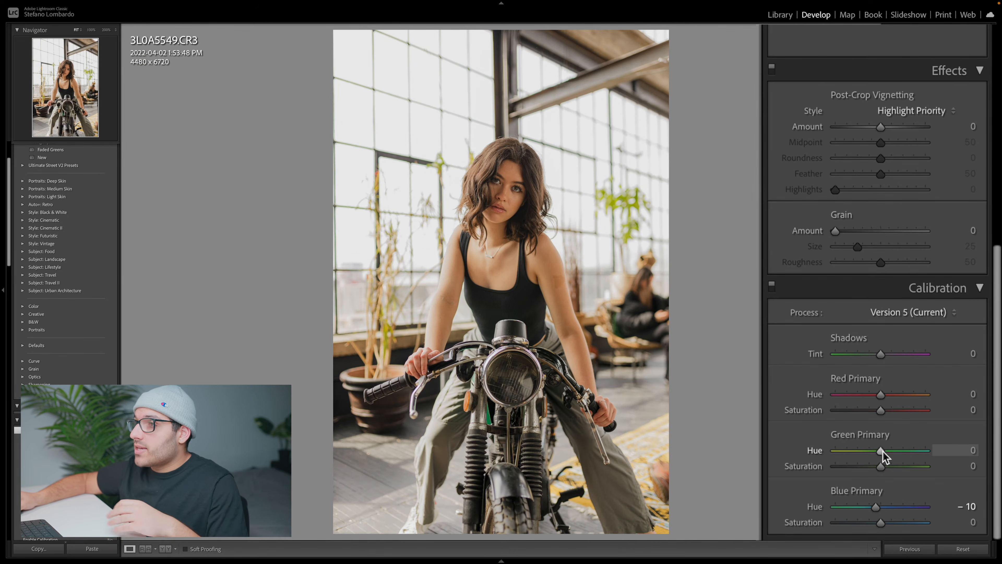
Set the Green Primary Hue to +10 in the Calibration settings.
mouse_move(882, 450)
left_mouse_down()
mouse_move(775, 462)
mouse_move(917, 455)
mouse_move(887, 457)
left_mouse_up()
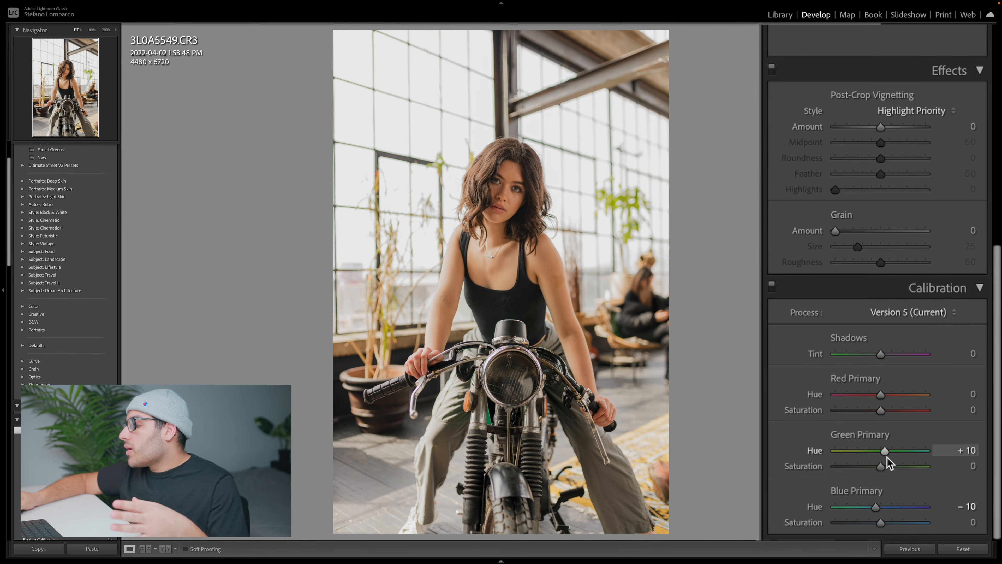
Inspect the woman's skin tones at close zoom and compare the portrait with the Calibration adjustments off and on.
left_click_drag(887, 457, 888, 458)
left_click(512, 180)
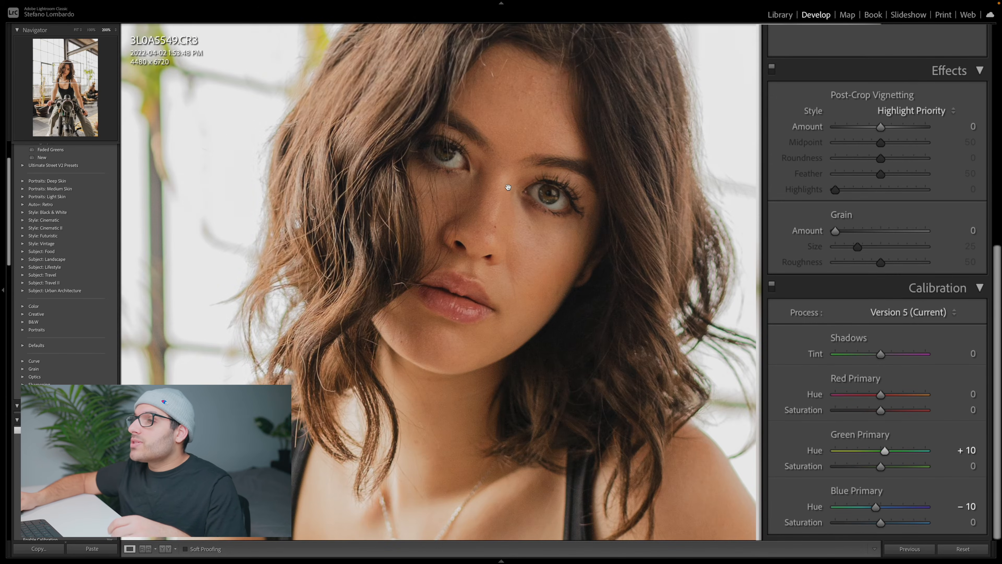
left_click(508, 191)
left_click(507, 193)
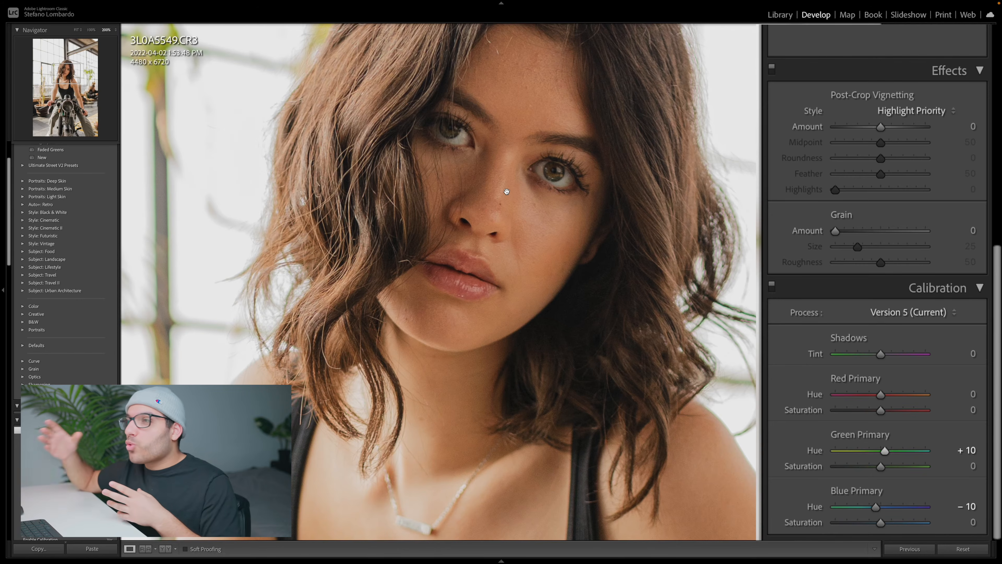
left_click(506, 191)
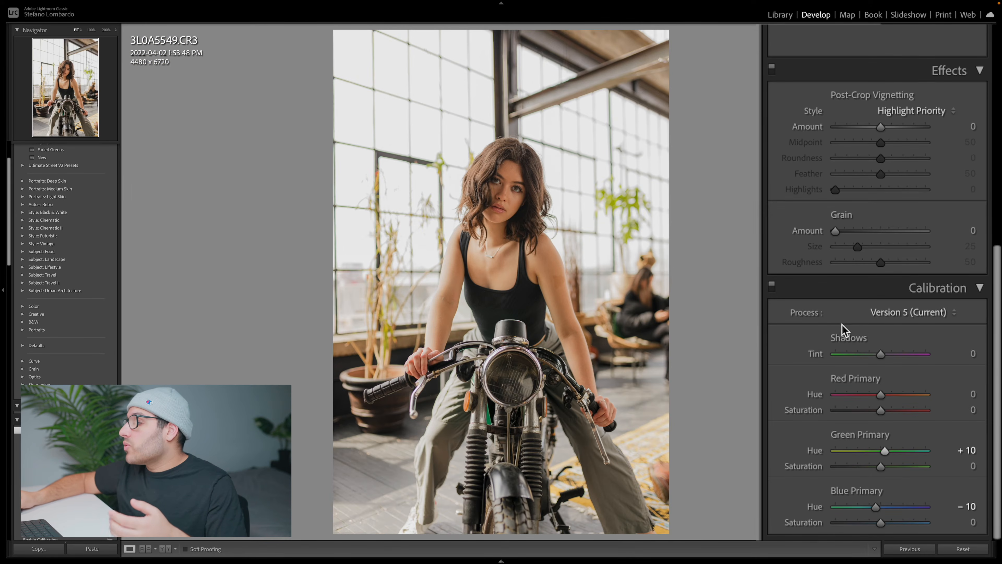
left_click(772, 292)
left_click(772, 291)
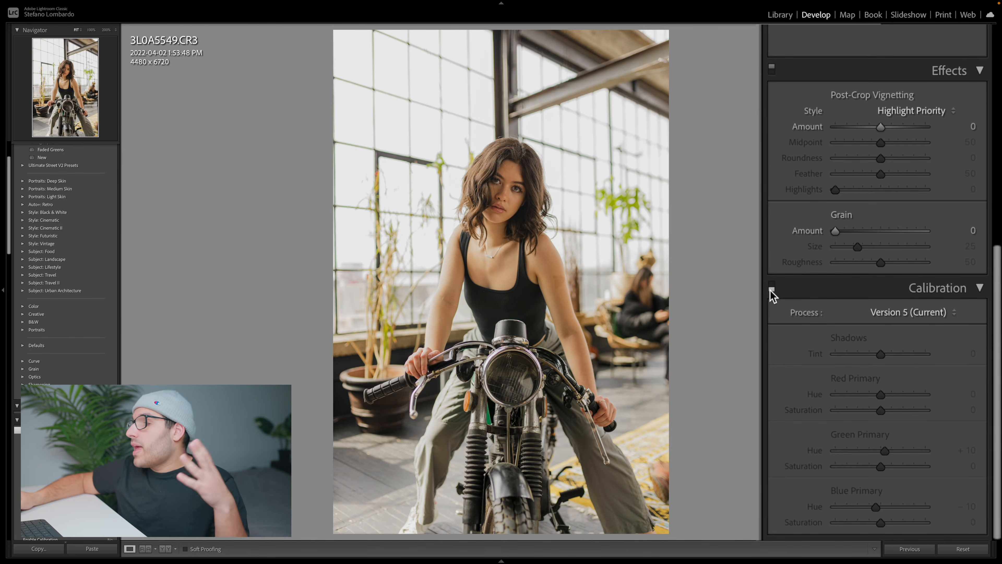
left_click(771, 288)
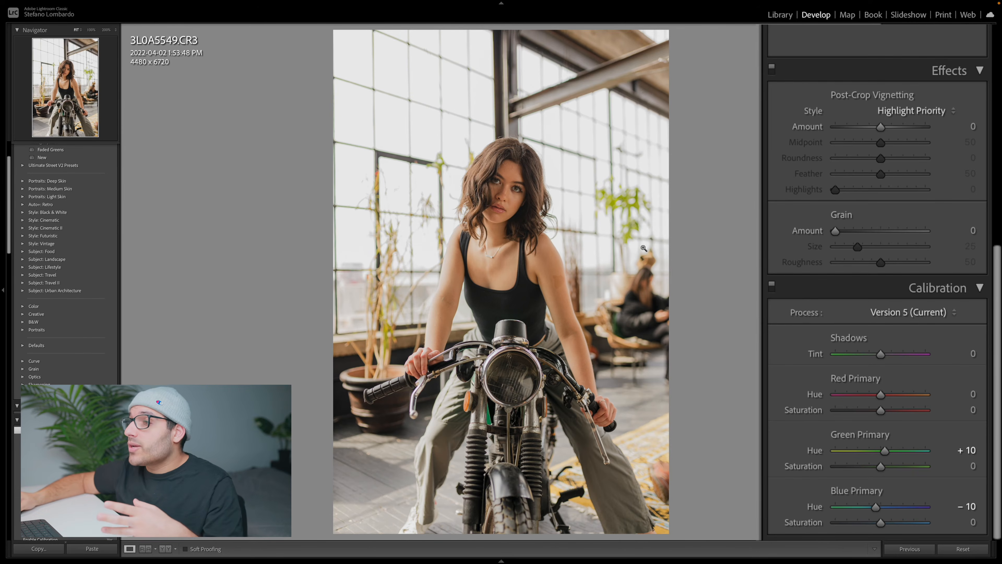
left_click(523, 254)
left_click_drag(621, 324, 575, 431)
left_click_drag(360, 211, 488, 383)
left_click_drag(456, 351, 530, 272)
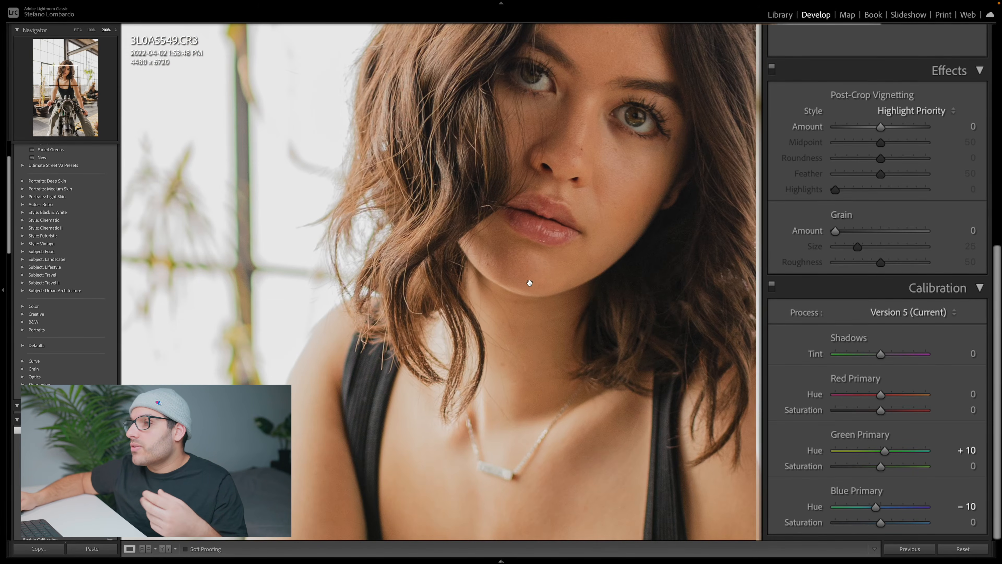
left_click(531, 274)
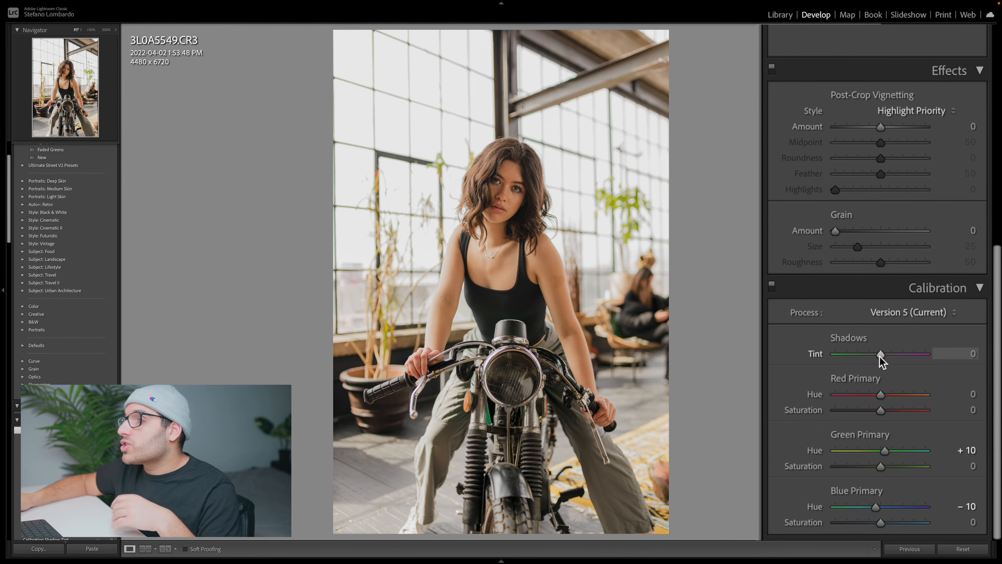
Set the Shadows Tint to −10 in the Calibration settings.
mouse_move(879, 356)
left_mouse_down()
mouse_move(851, 360)
mouse_move(875, 358)
left_mouse_up()
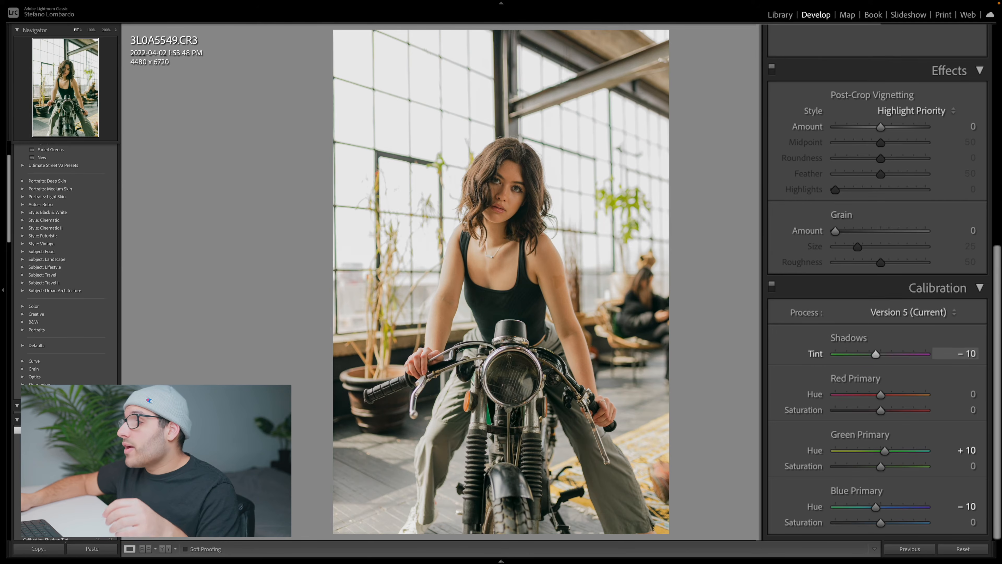
left_click_drag(874, 357, 875, 357)
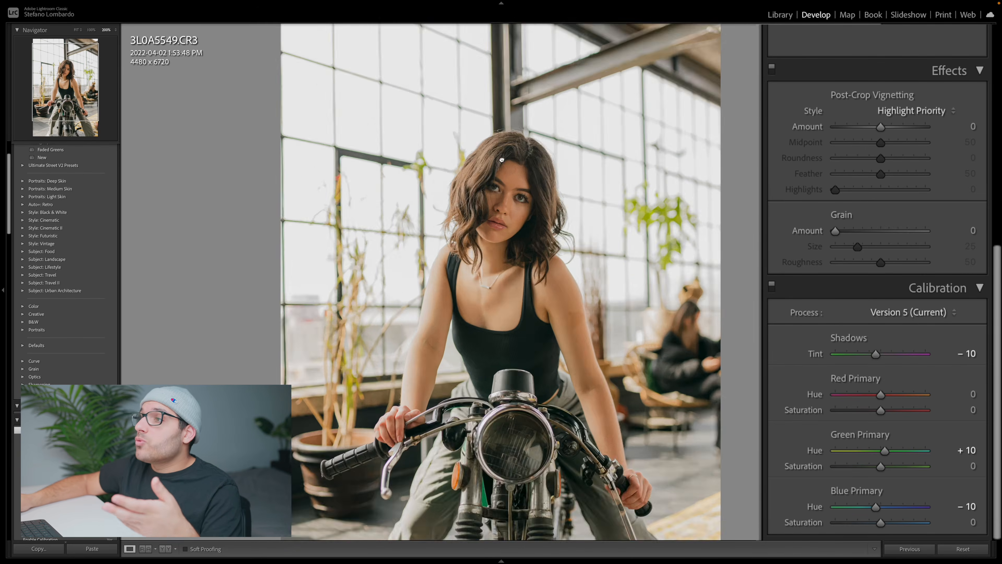
Compare the face, black top and arms at close zoom with the Calibration adjustments, including the Shadows Tint, off and on.
key("z")
left_click(772, 290)
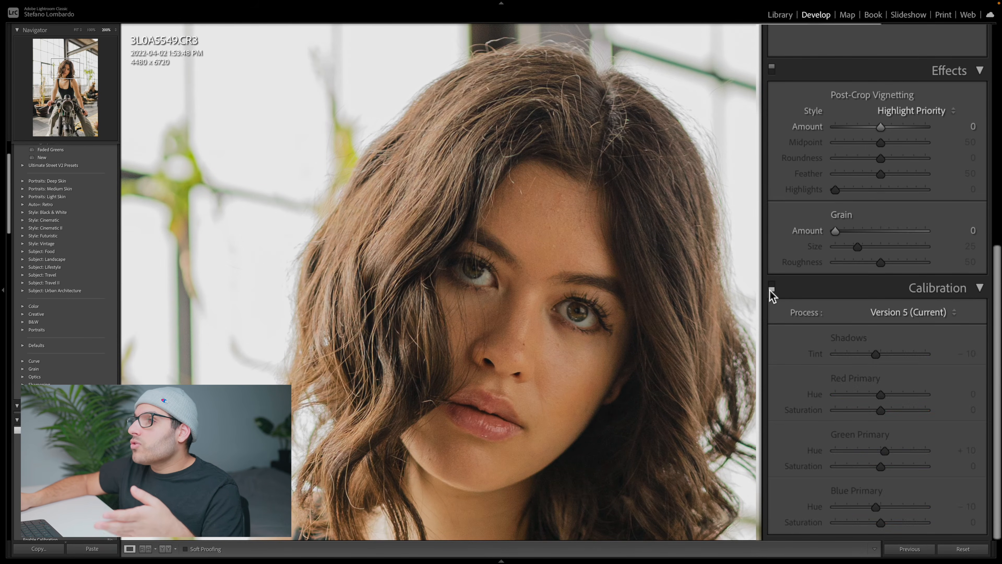
left_click(771, 290)
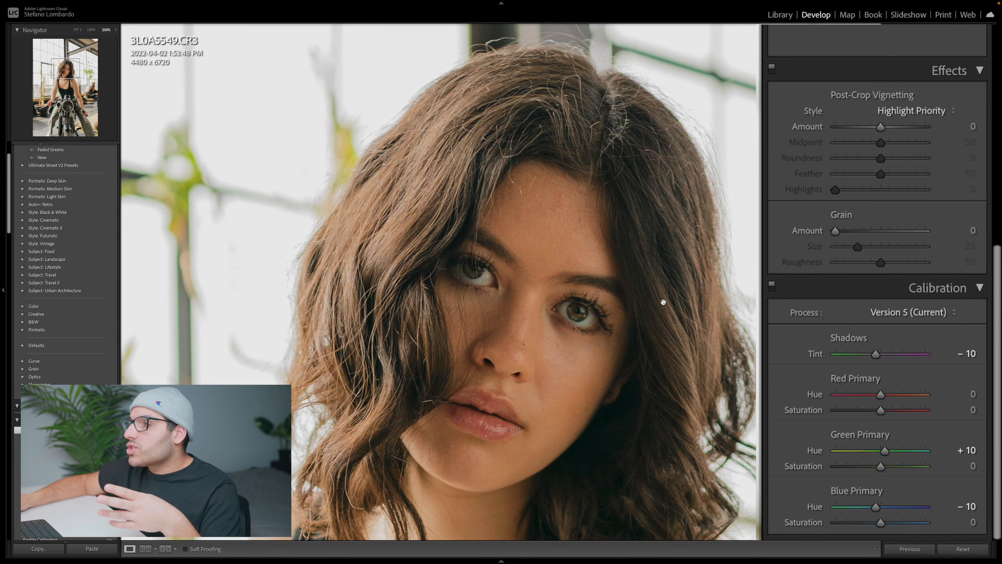
left_click(563, 325)
left_click(521, 310)
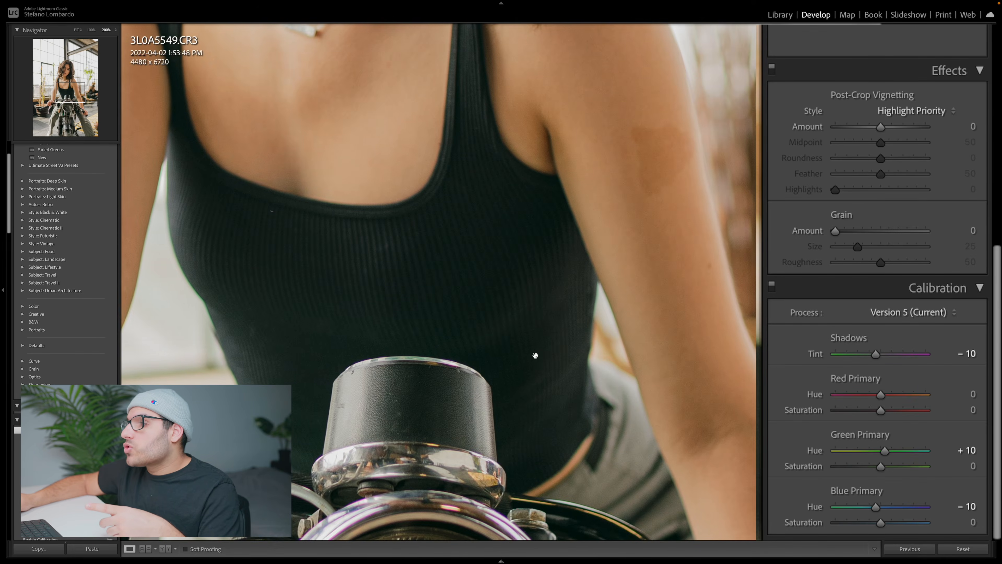
left_click_drag(532, 351, 521, 300)
left_click(773, 287)
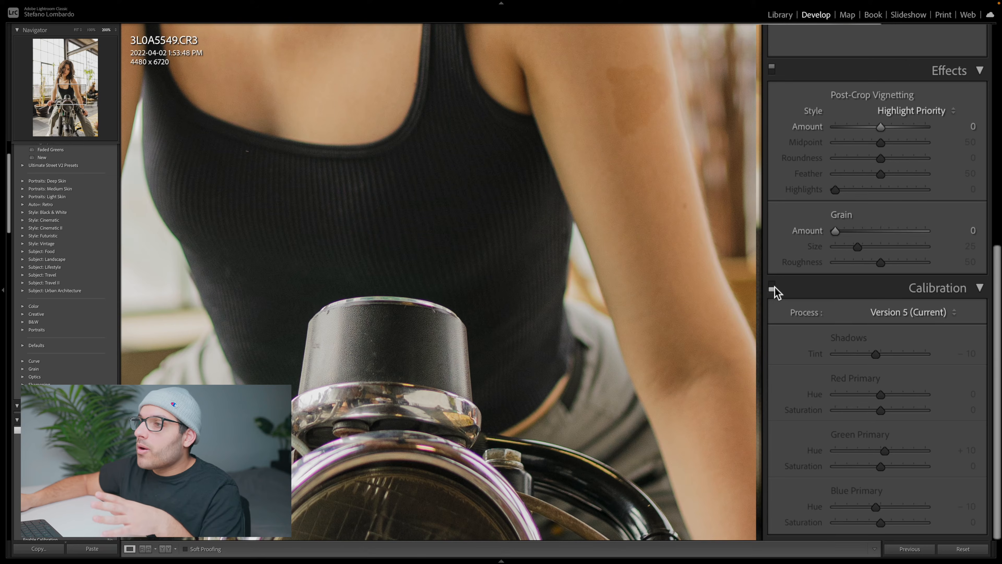
left_click(774, 288)
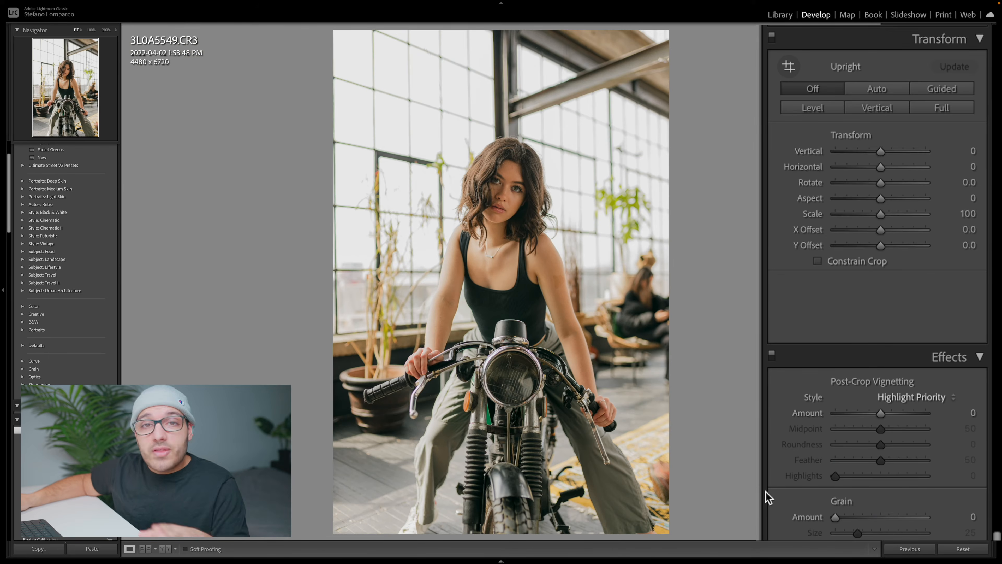
Set the Orange Hue to −5 in the HSL settings and compare the portrait with the HSL adjustments off and on.
scroll(853, 492, "up", 10)
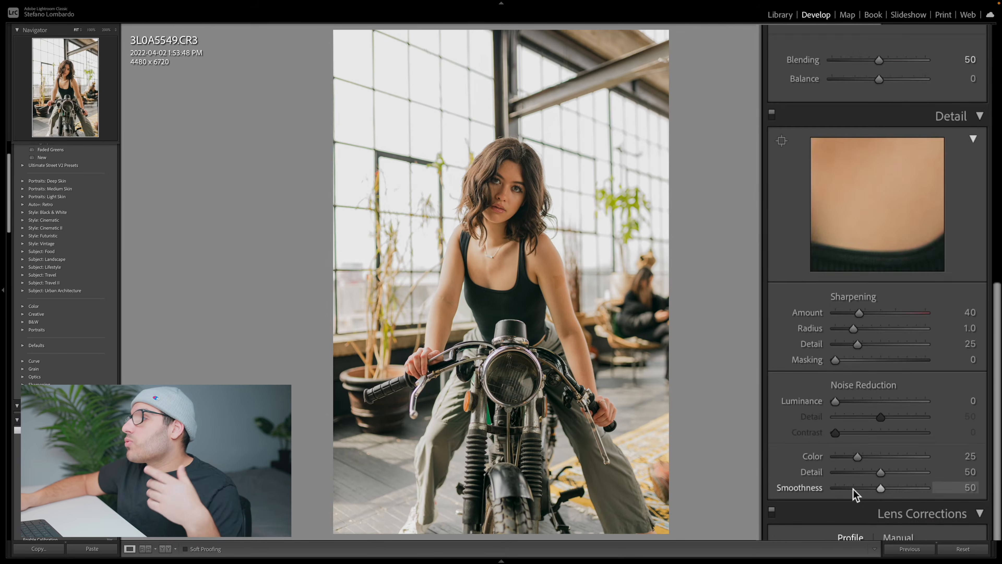
scroll(852, 497, "up", 4)
scroll(834, 507, "up", 6)
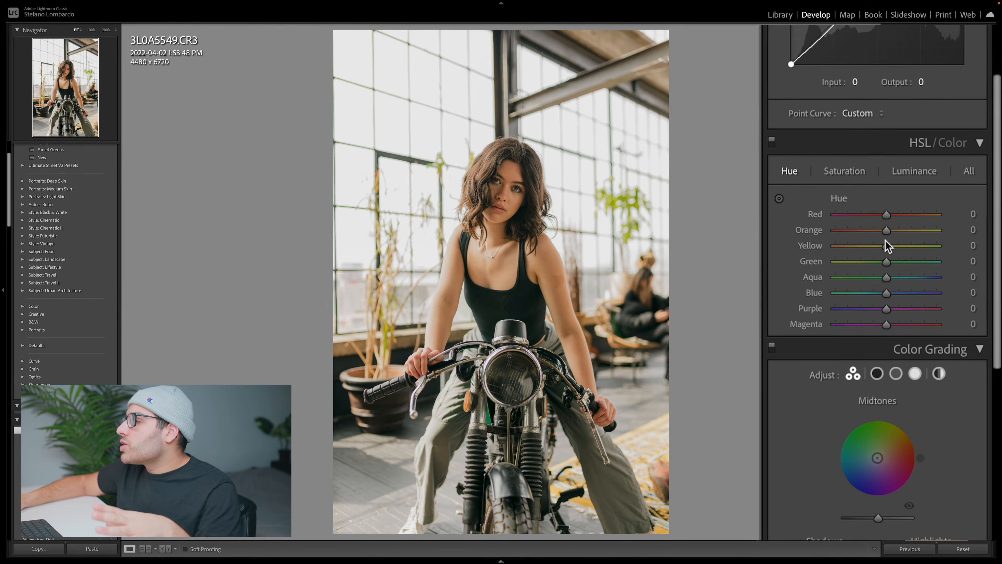
mouse_move(886, 231)
left_mouse_down()
mouse_move(856, 231)
mouse_move(921, 227)
mouse_move(884, 233)
left_mouse_up()
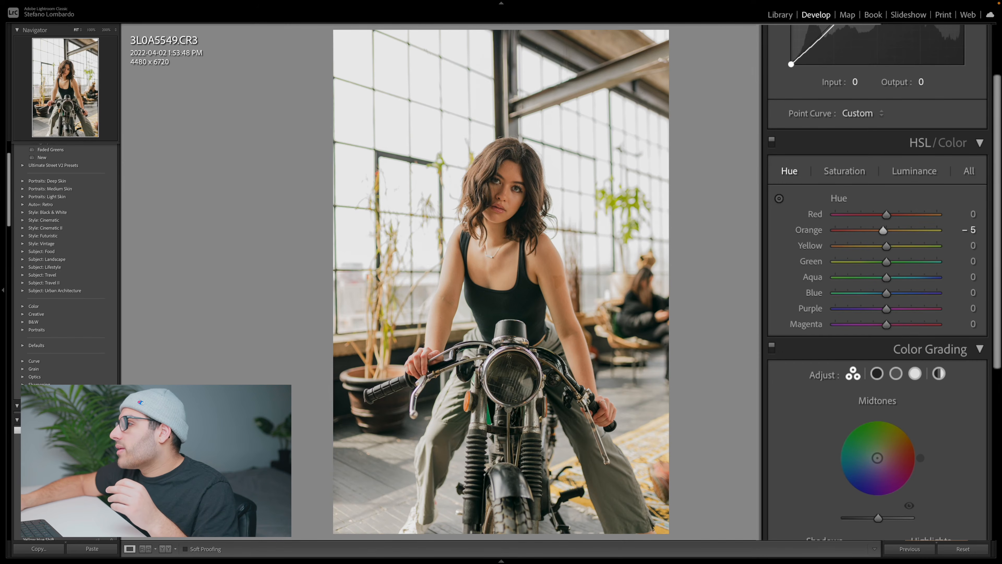
left_click(772, 141)
left_click(772, 141)
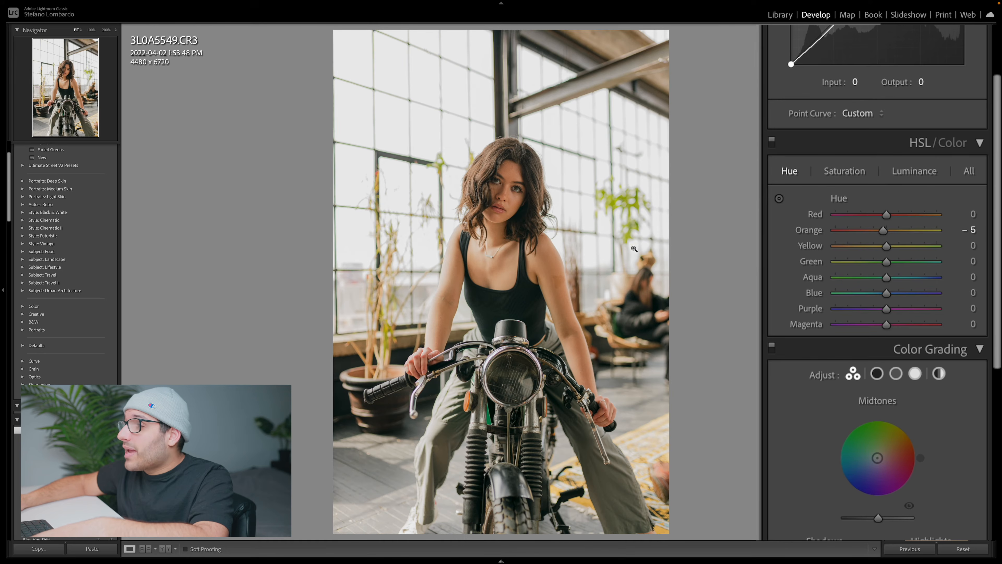
left_click_drag(903, 270, 883, 269)
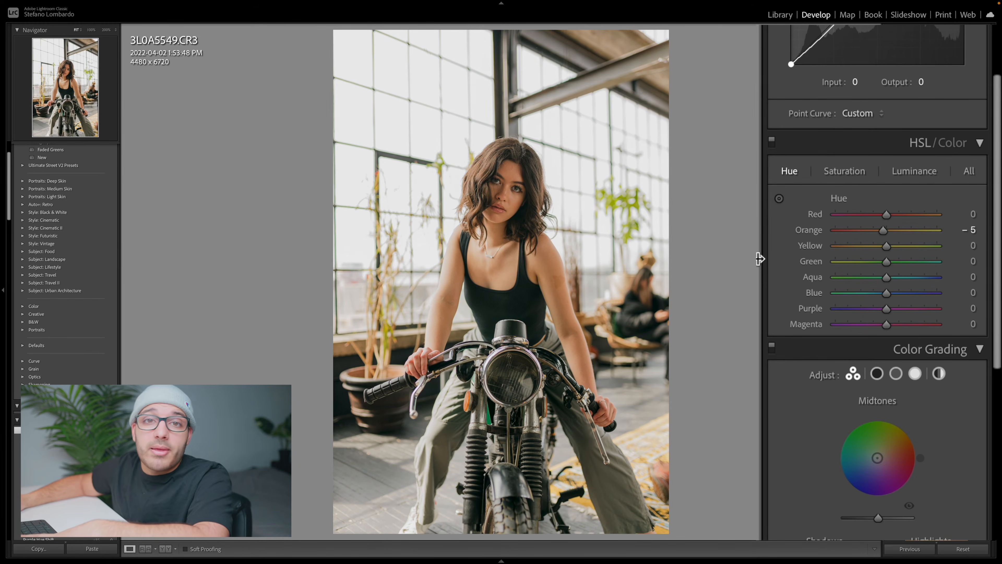
Set the Sharpening Amount to 75 and its Masking to 68 in the Detail settings.
scroll(860, 402, "down", 5)
scroll(857, 399, "down", 7)
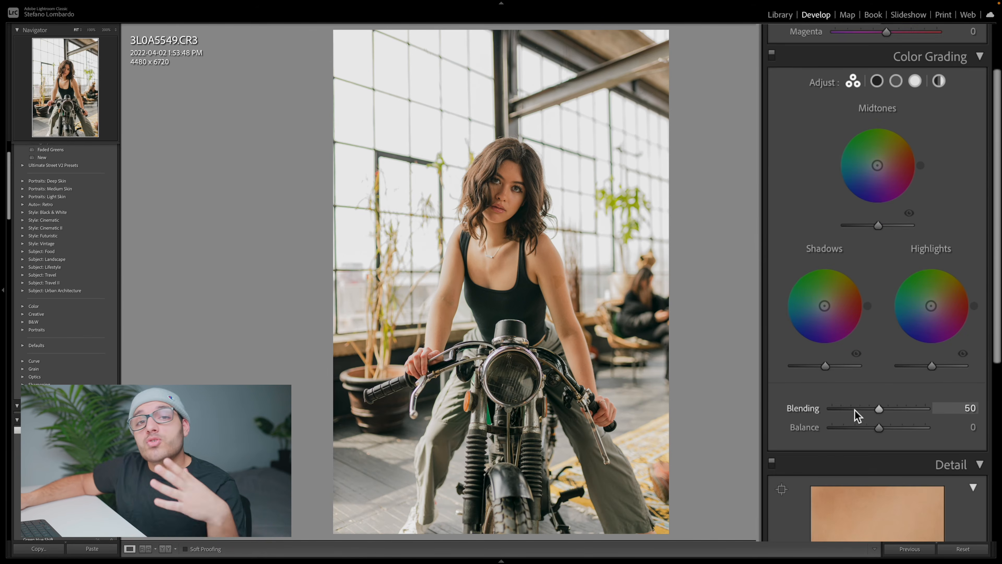
scroll(853, 410, "down", 1)
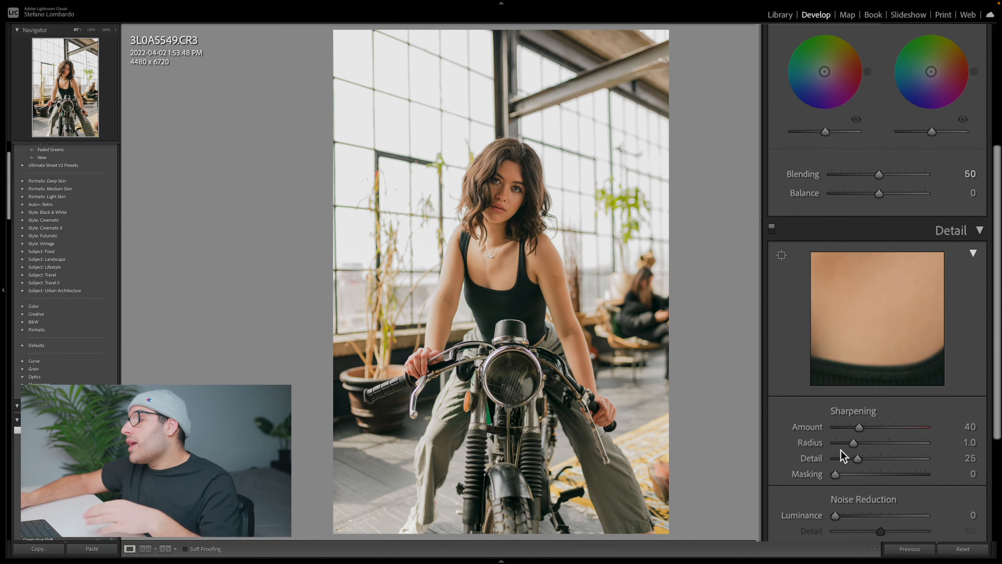
left_click_drag(859, 426, 880, 427)
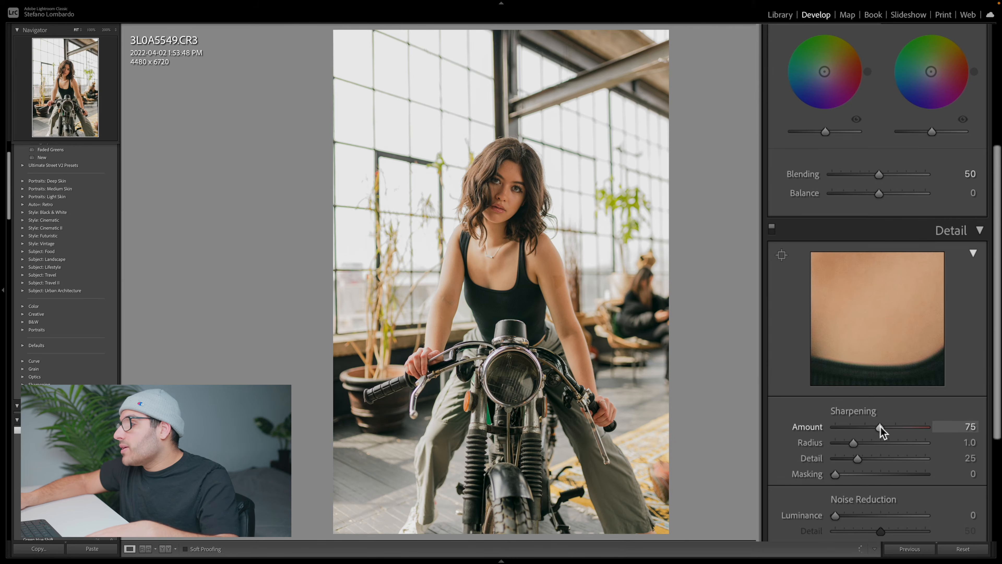
left_click(835, 477, "alt")
left_click_drag(836, 478, 894, 480)
Color grade the shadows with a subtle teal-green tint and the highlights with a warm orange tint at hue 34, saturation 9.
scroll(894, 480, "down", 10)
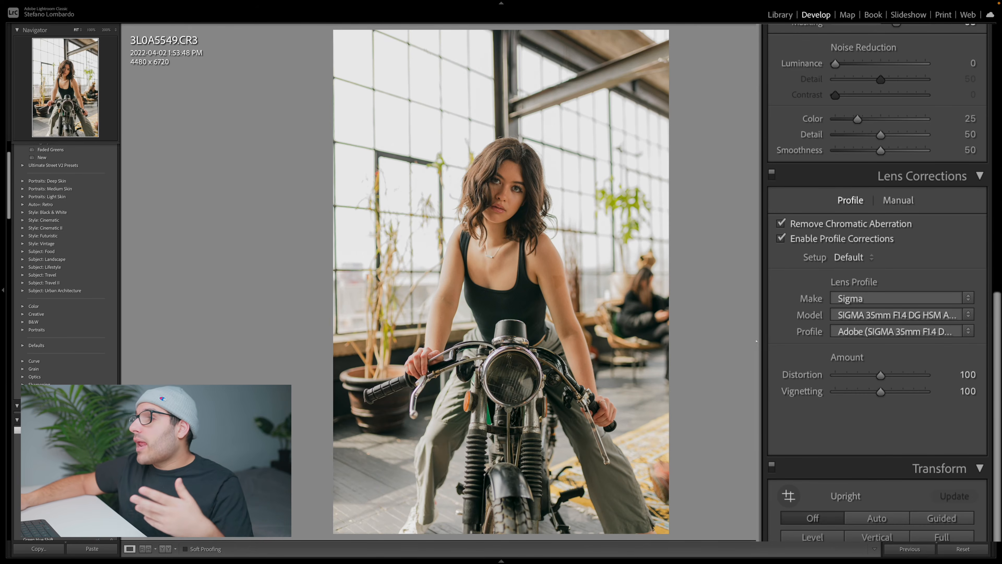
scroll(967, 358, "up", 10)
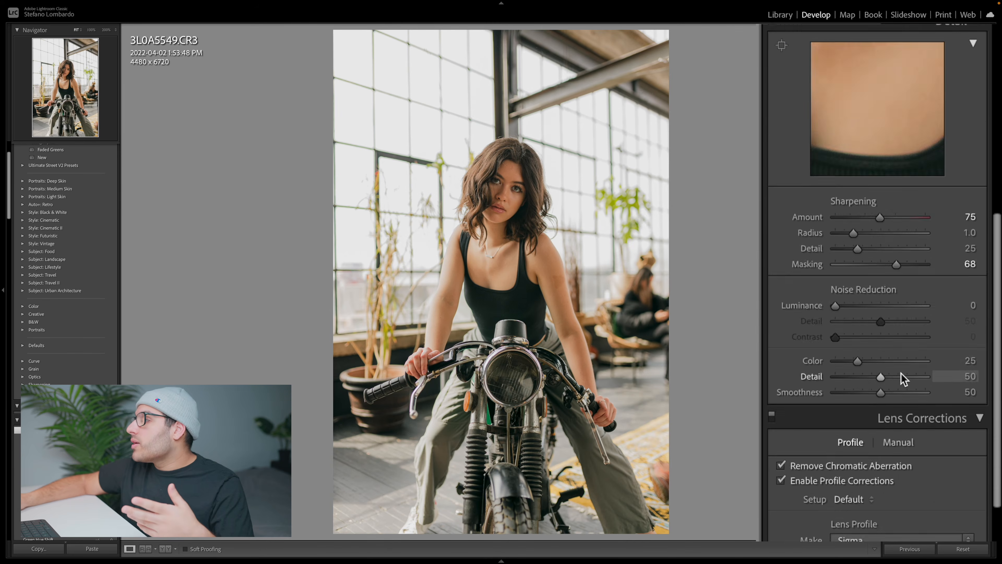
scroll(839, 351, "up", 5)
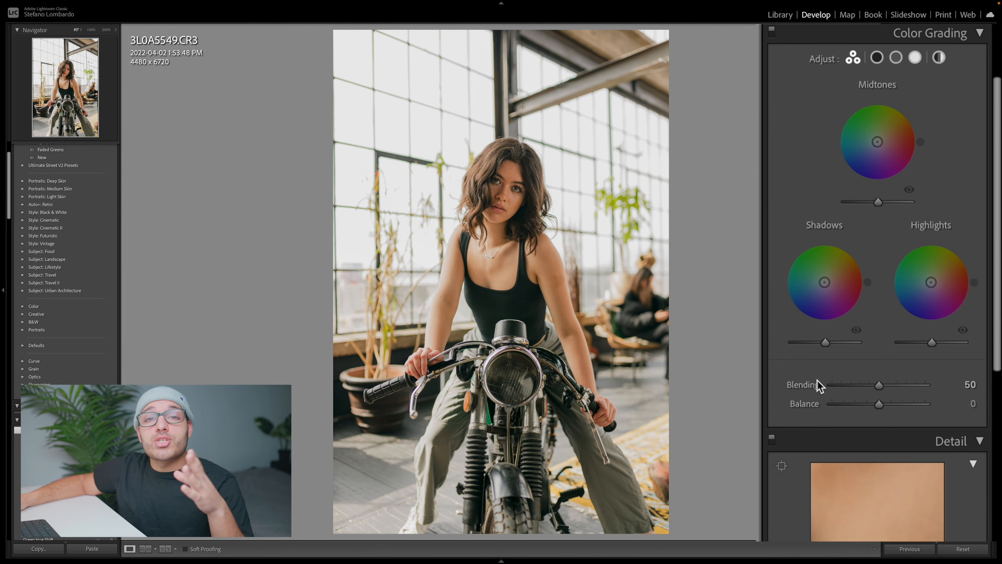
mouse_move(812, 346)
scroll(812, 346, "up", 2)
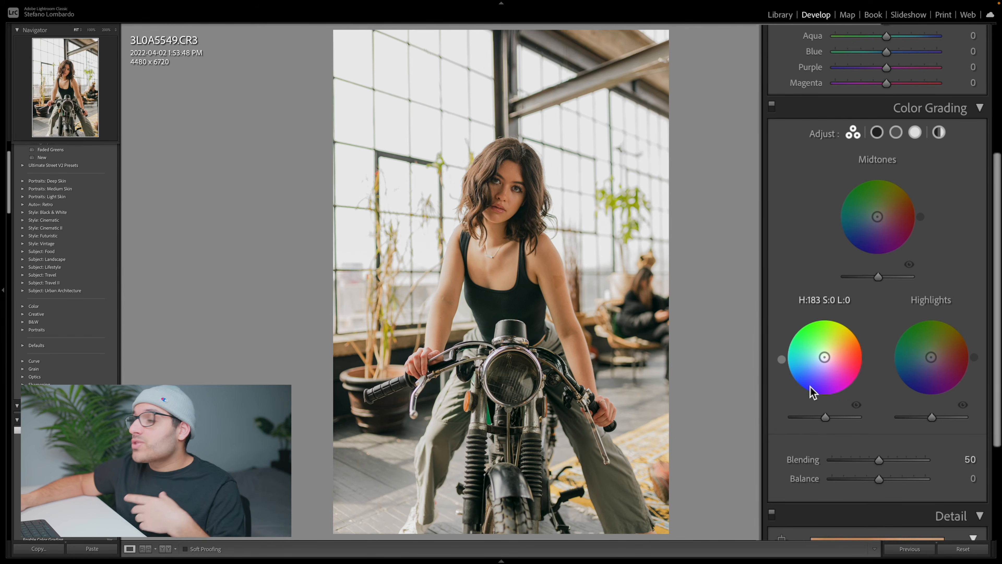
left_click_drag(810, 383, 818, 355)
left_click_drag(931, 357, 933, 355)
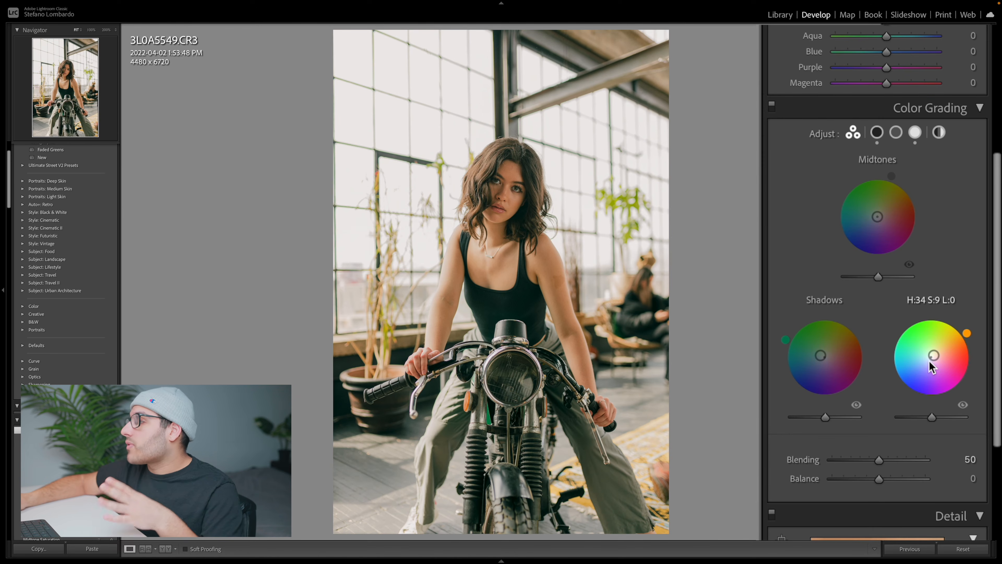
Set the Grain Amount to 20 and compare the woman's face at close zoom with the Effects adjustments off and on.
scroll(820, 381, "down", 5)
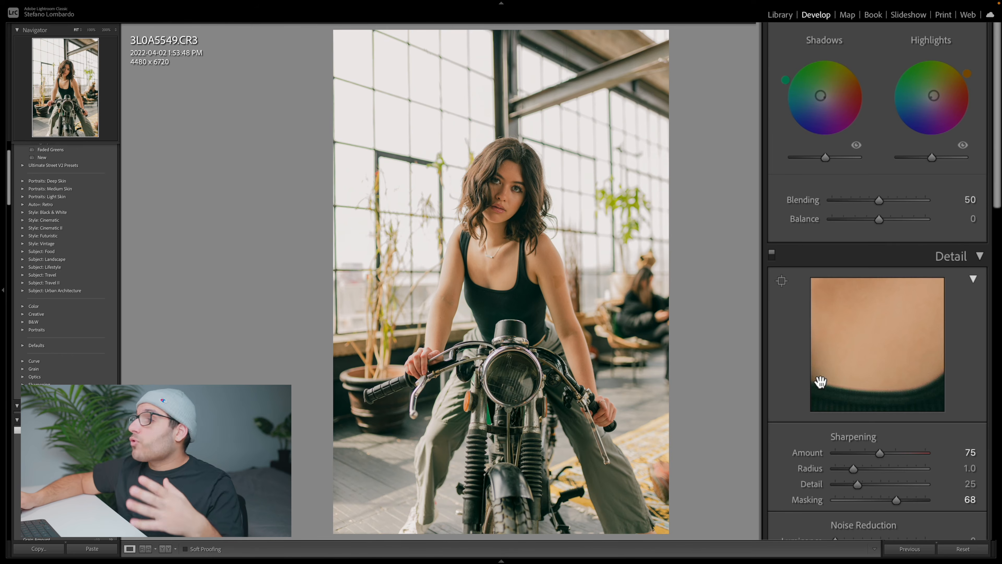
scroll(820, 382, "down", 20)
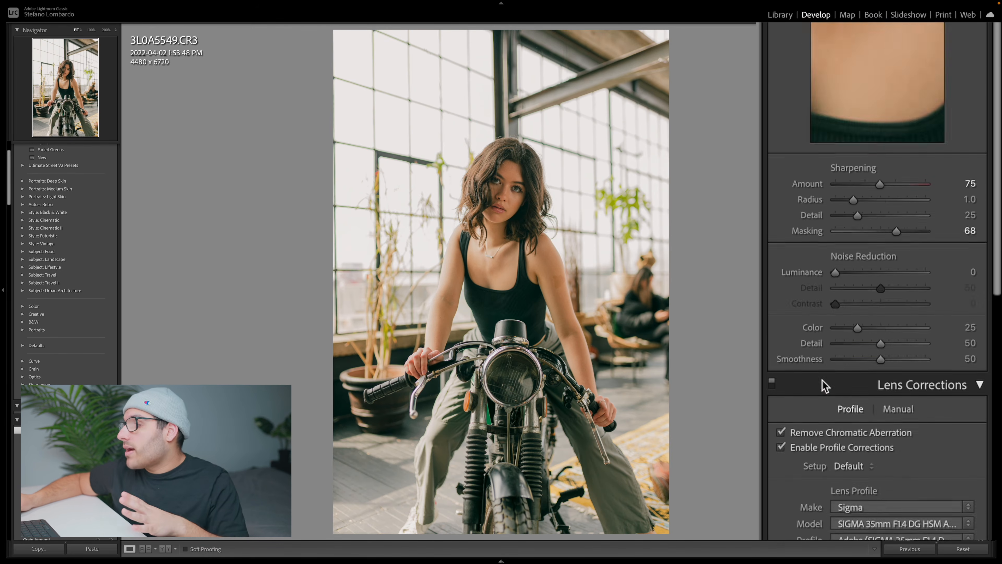
scroll(822, 384, "down", 3)
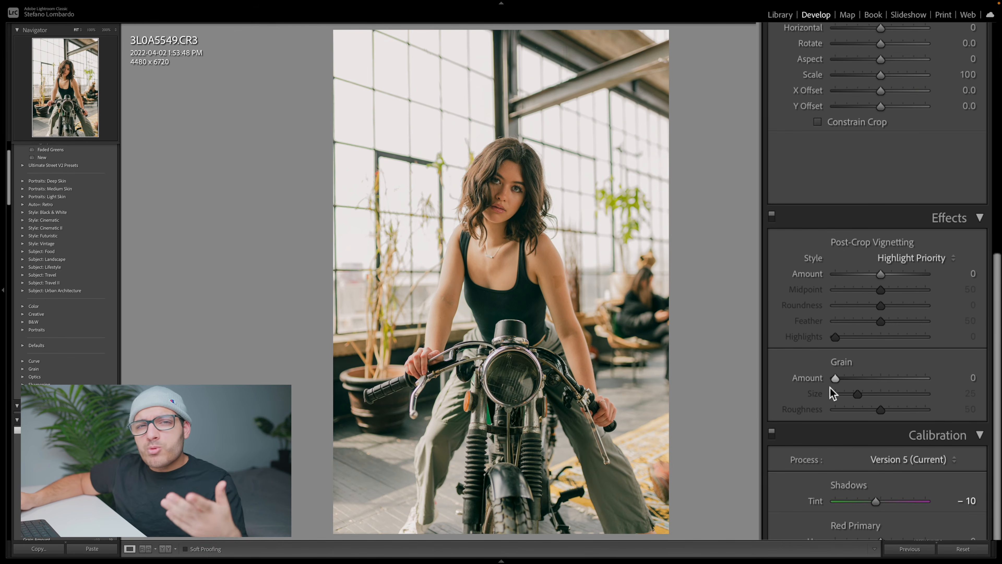
left_click_drag(835, 378, 856, 375)
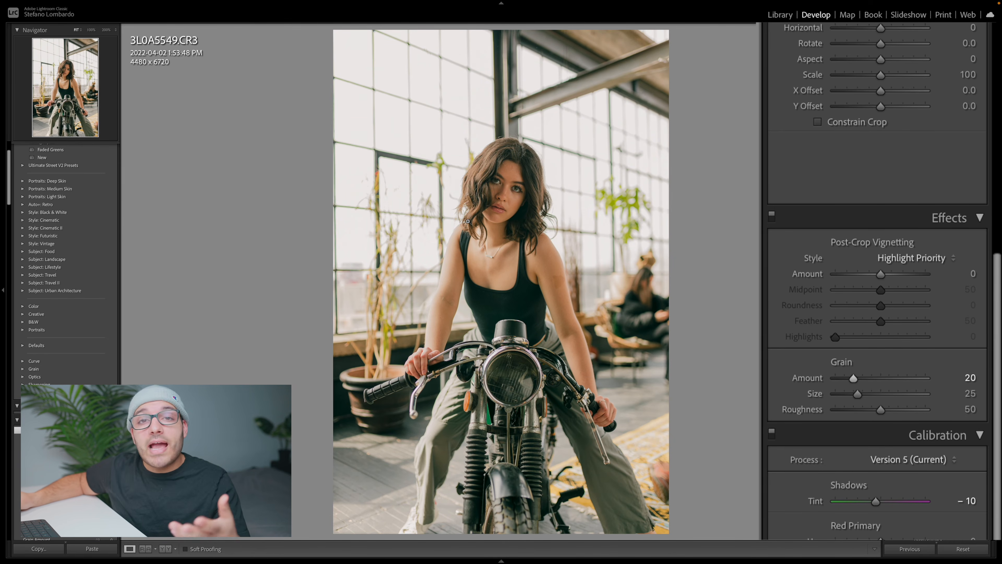
left_click(507, 166)
left_click_drag(600, 237, 552, 233)
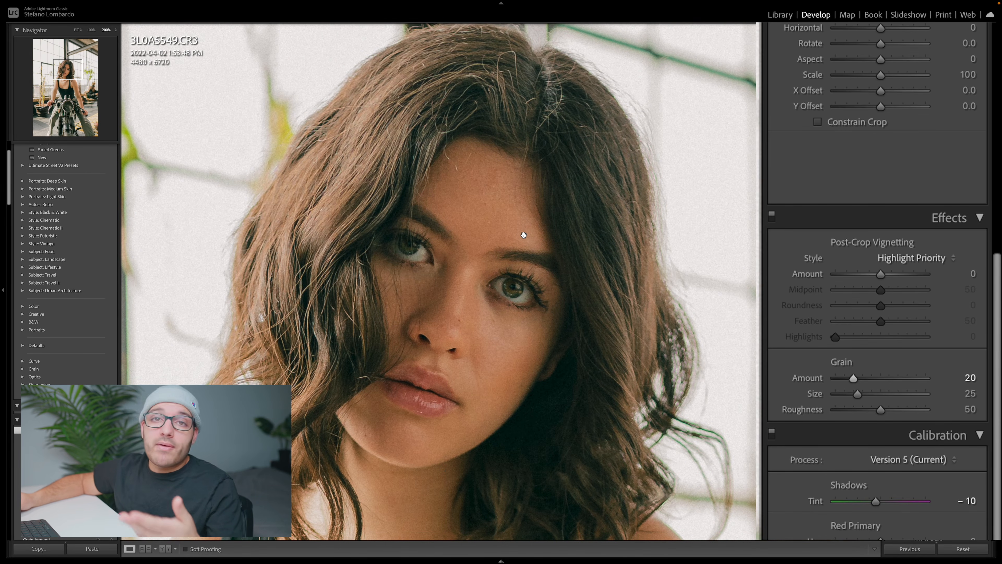
scroll(759, 448, "up", 5)
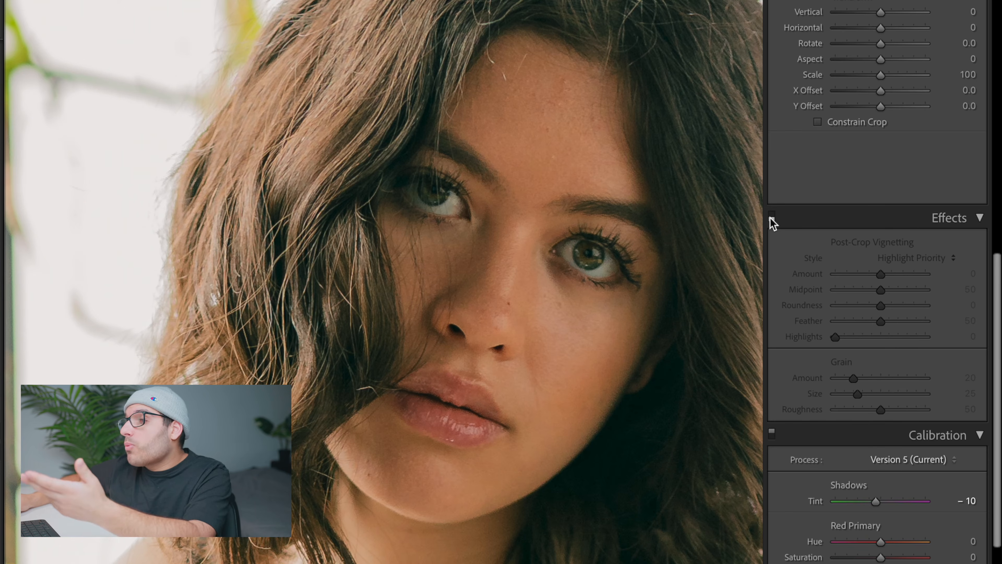
left_click(771, 217)
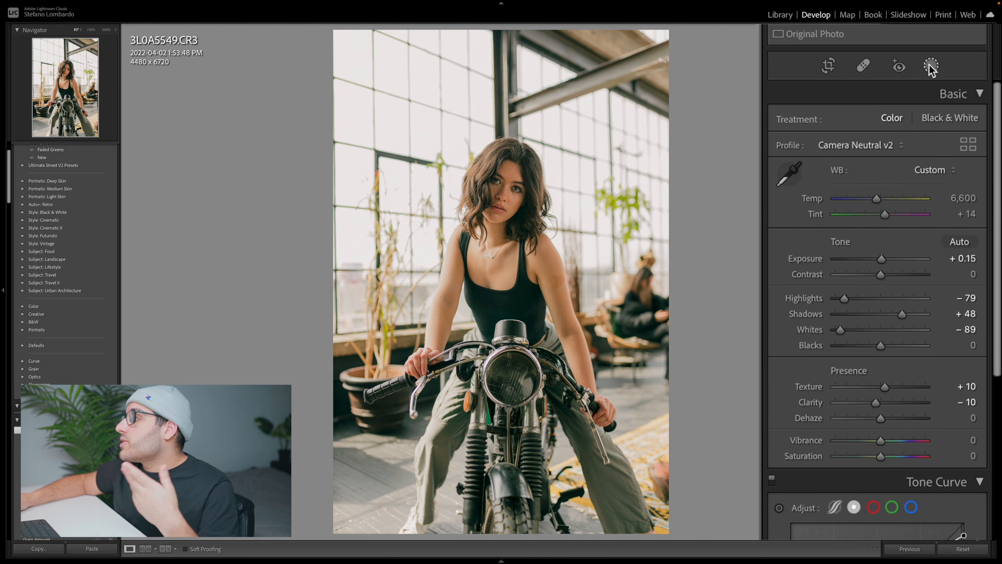
Create a Select Subject mask over the woman and motorcycle, set its Contrast to 4 and slightly adjust its Clarity.
left_click(930, 66)
left_click(820, 123)
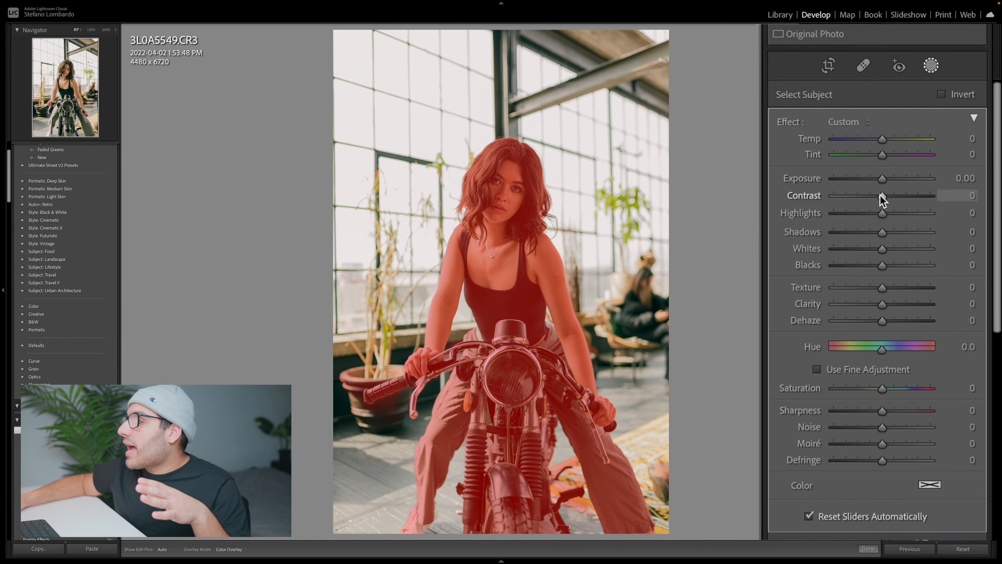
left_click_drag(880, 195, 885, 201)
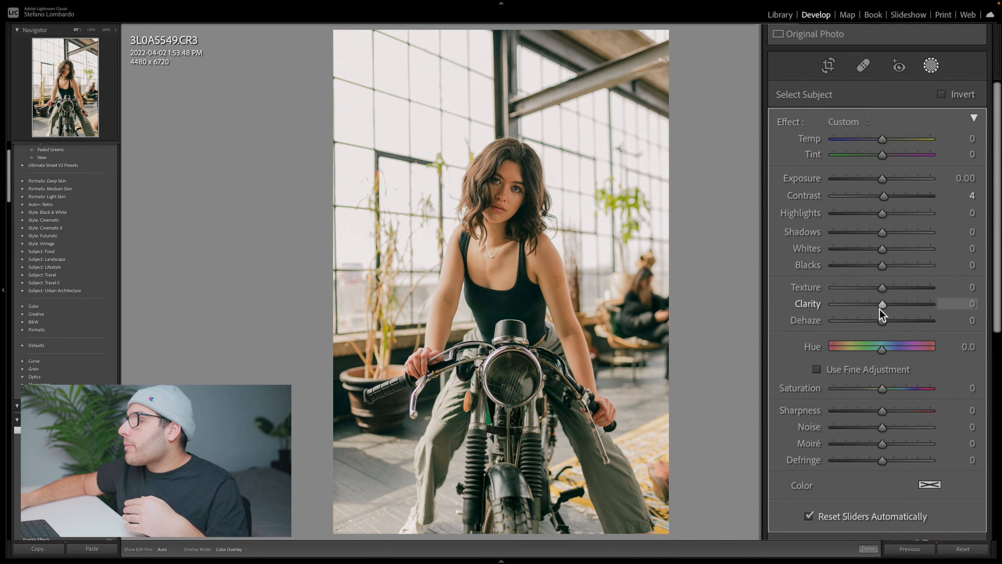
left_click_drag(882, 307, 882, 307)
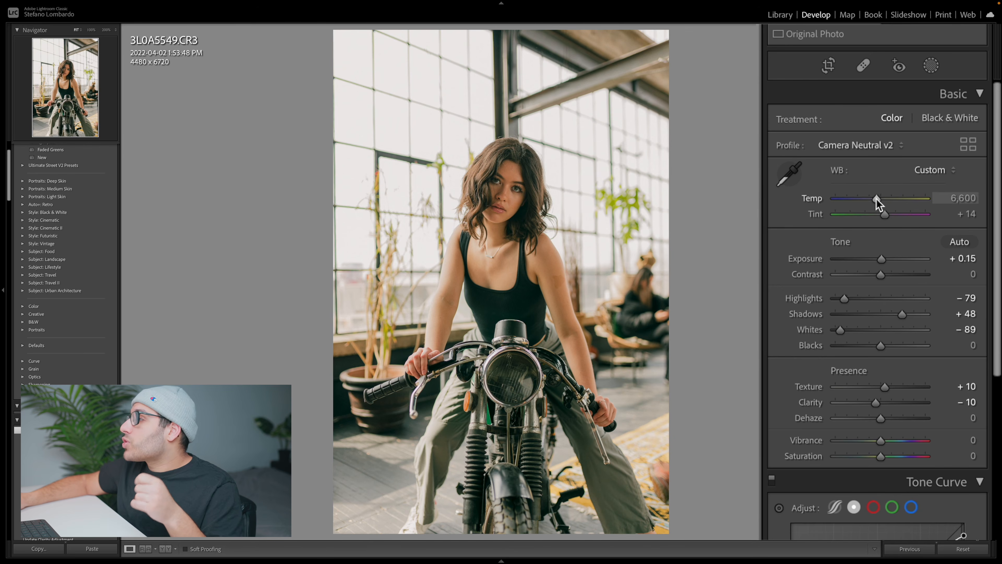
Warm the whole photo by raising the white balance Temp to 6,813.
left_click_drag(876, 198, 879, 201)
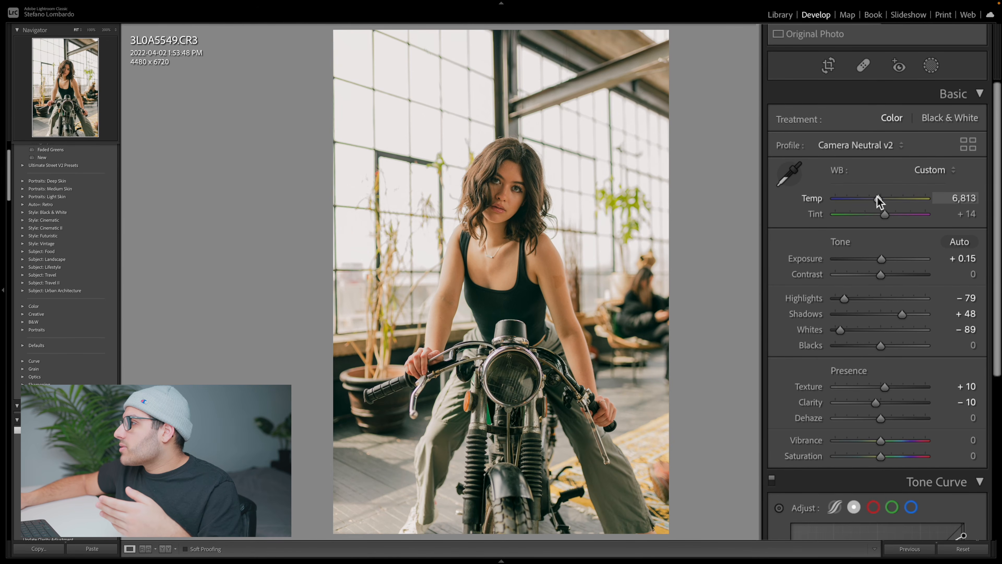